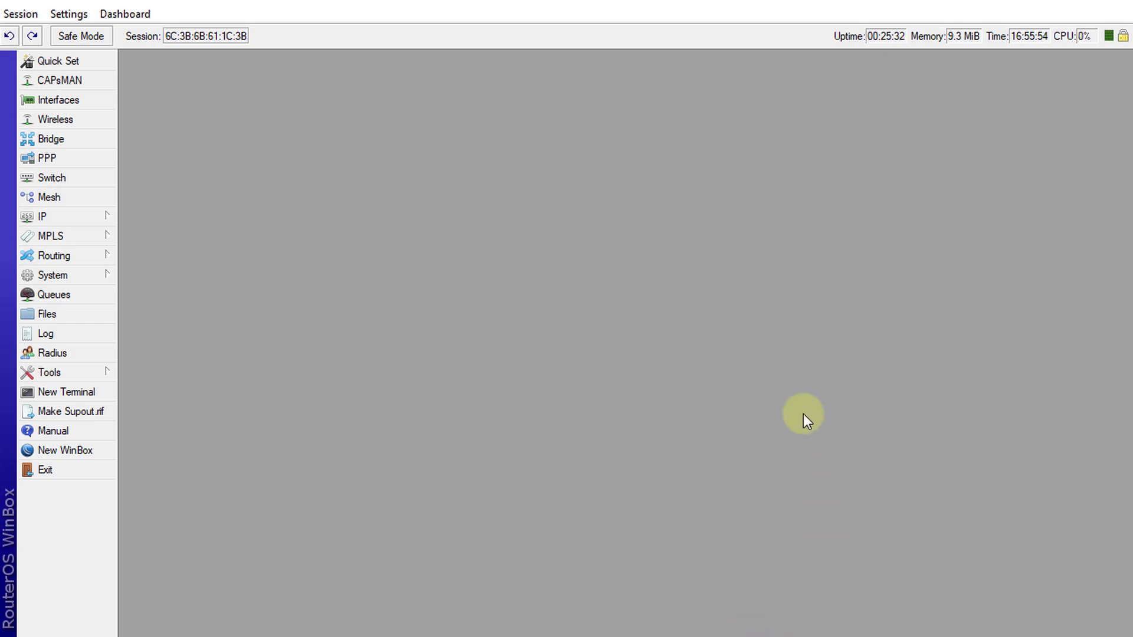
Open the Queue List, then inspect DHCP network 192.168.88.0/24 and its gateway 192.168.88.1.
{"action": "left_click", "coordinate": [85, 299]}
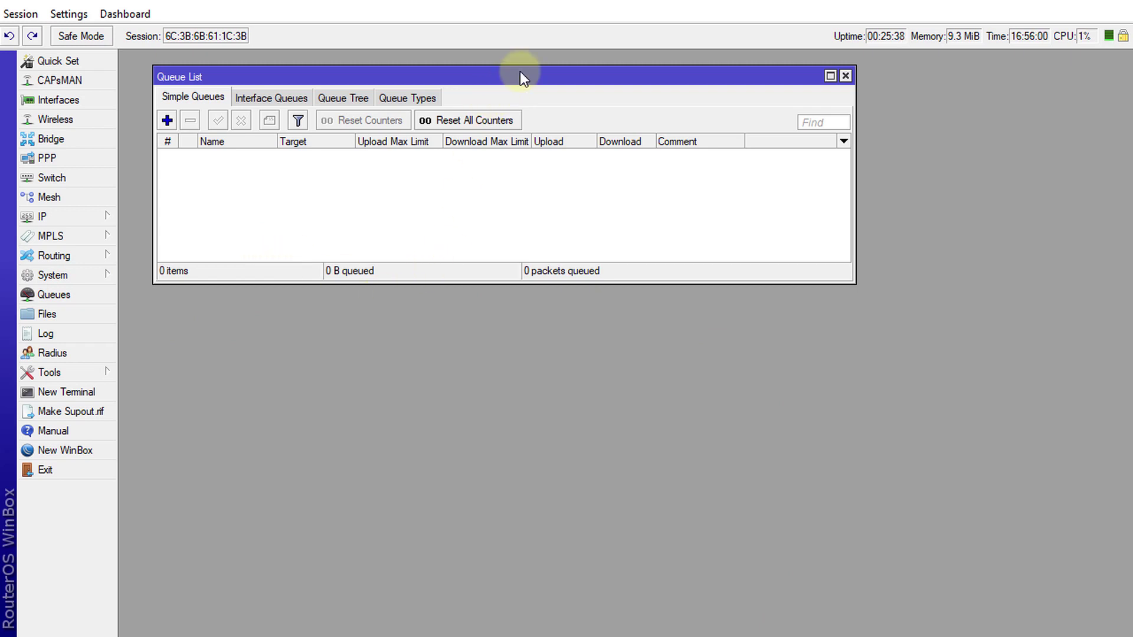
{"action": "left_click_drag", "start_coordinate": [530, 80], "coordinate": [556, 66]}
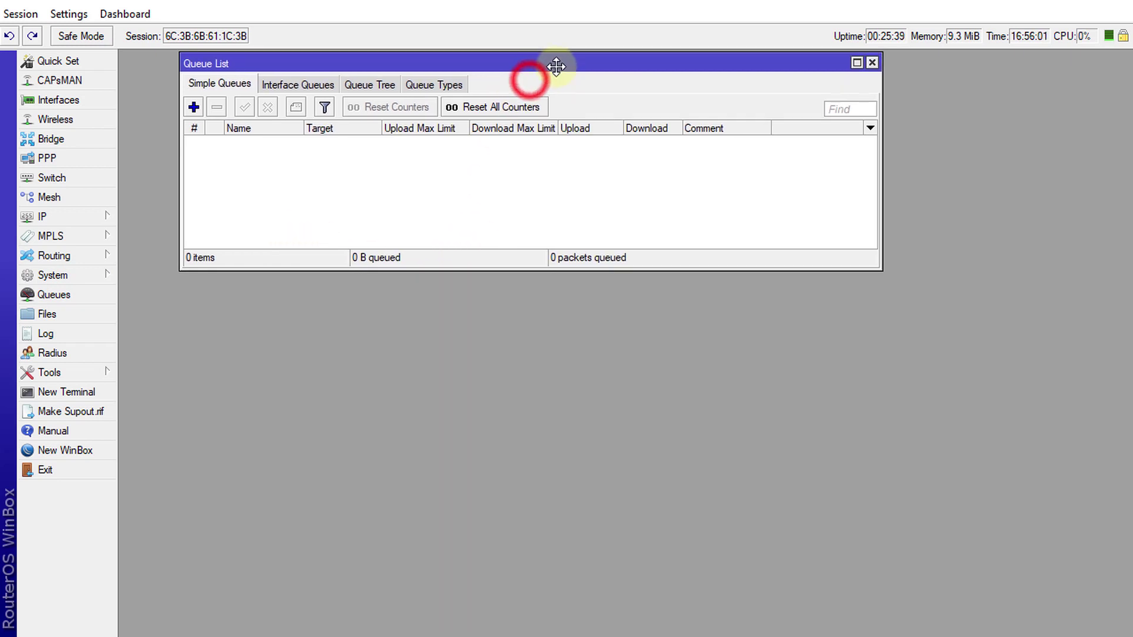
{"action": "left_click", "coordinate": [39, 216]}
{"action": "left_click", "coordinate": [39, 216]}
{"action": "left_click", "coordinate": [65, 217]}
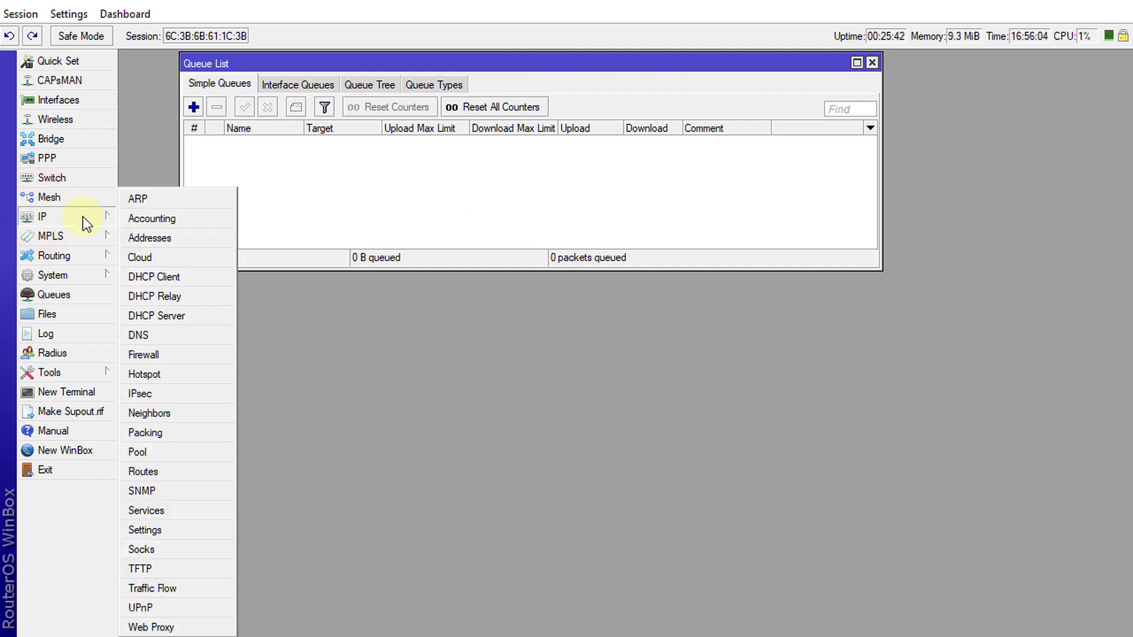
{"action": "left_click", "coordinate": [179, 313]}
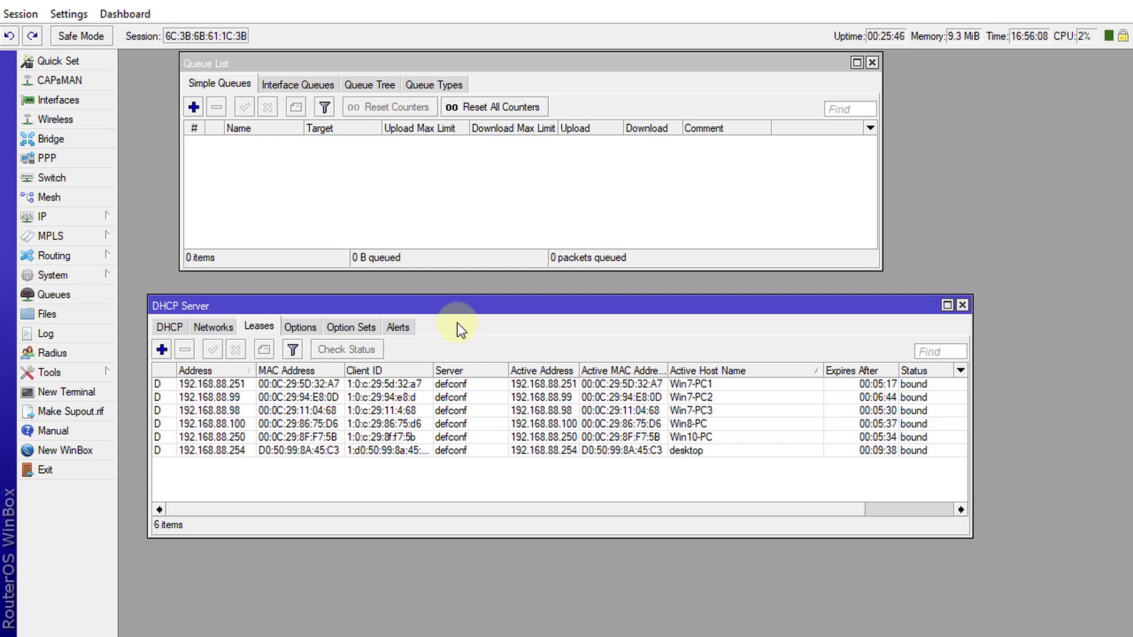
{"action": "left_click", "coordinate": [215, 326]}
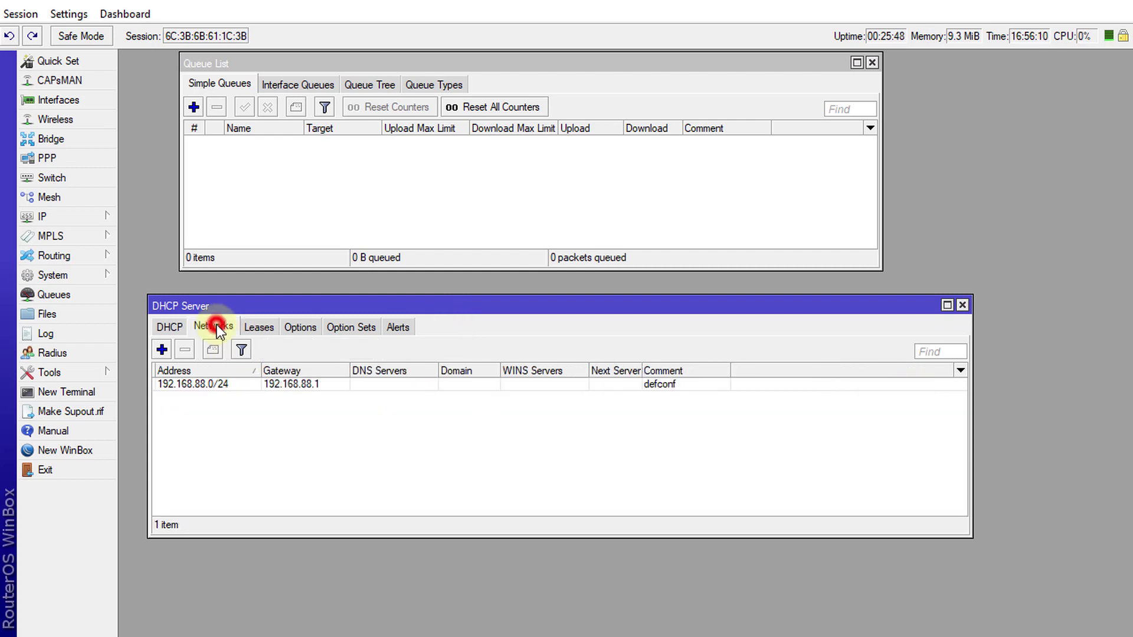
{"action": "left_click", "coordinate": [207, 385]}
{"action": "double_click", "coordinate": [208, 387]}
{"action": "key", "text": "ctrl+c"}
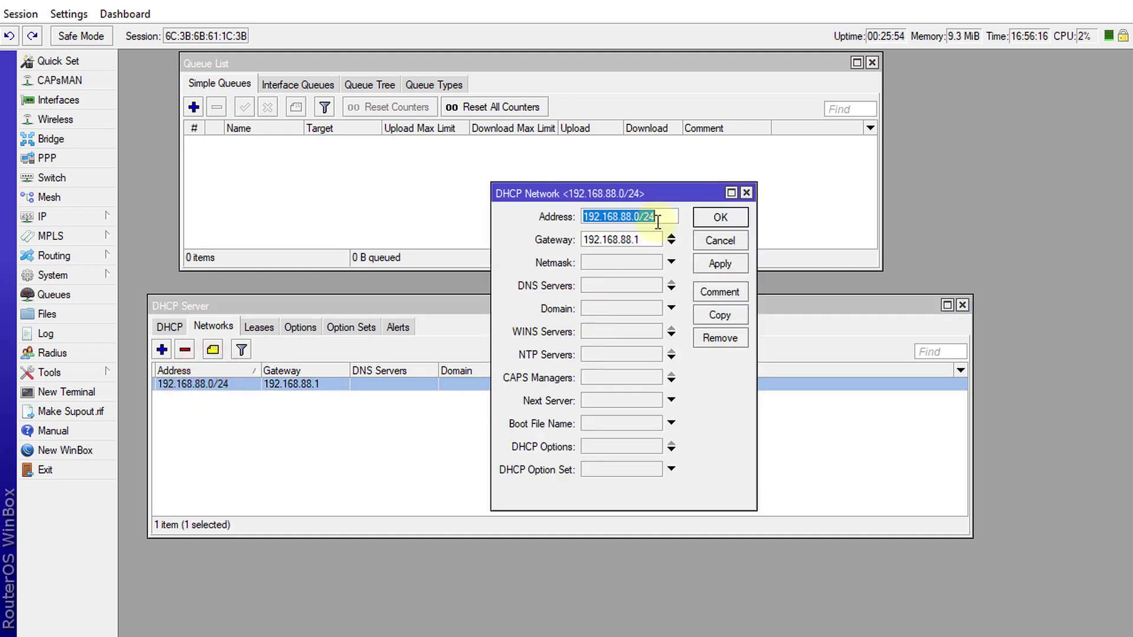
Create simple queue 'All Bandwidth' targeting 192.168.88.0/24 with Max Limit 512k upload, 6M download.
{"action": "left_click", "coordinate": [710, 240]}
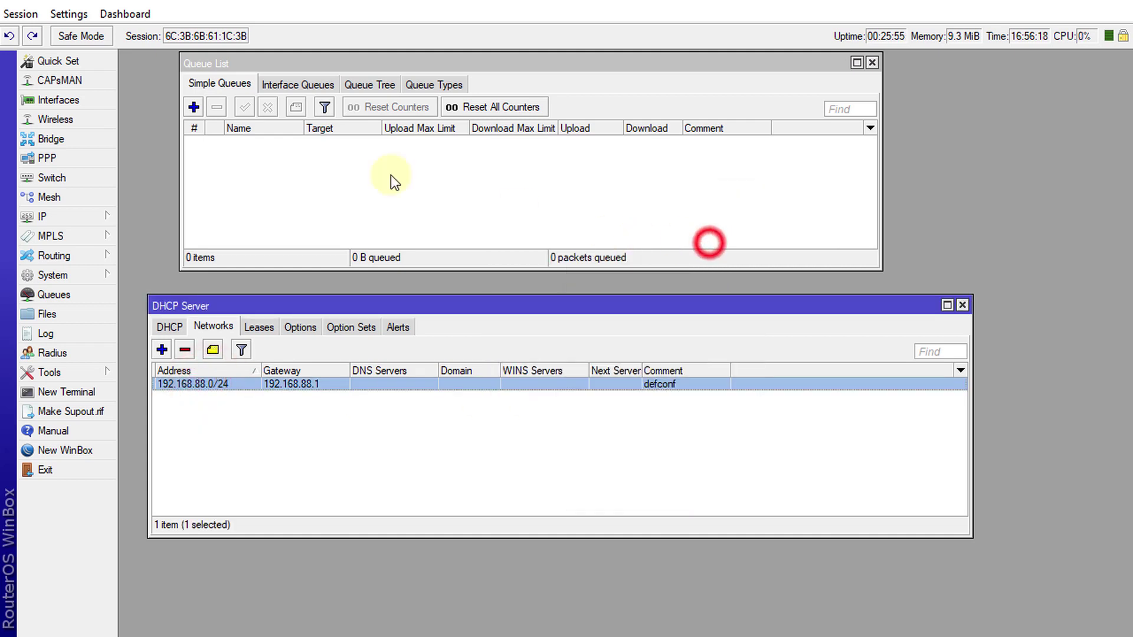
{"action": "left_click", "coordinate": [270, 214]}
{"action": "left_click", "coordinate": [194, 107]}
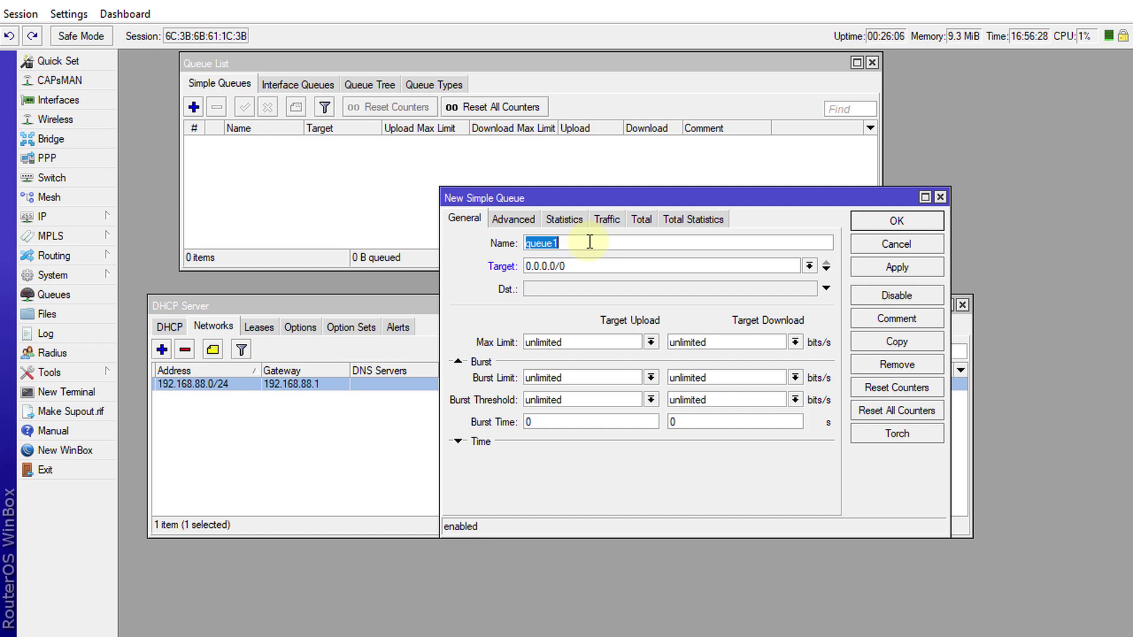
{"action": "type", "text": "All Bandwidth"}
{"action": "double_click", "coordinate": [584, 266]}
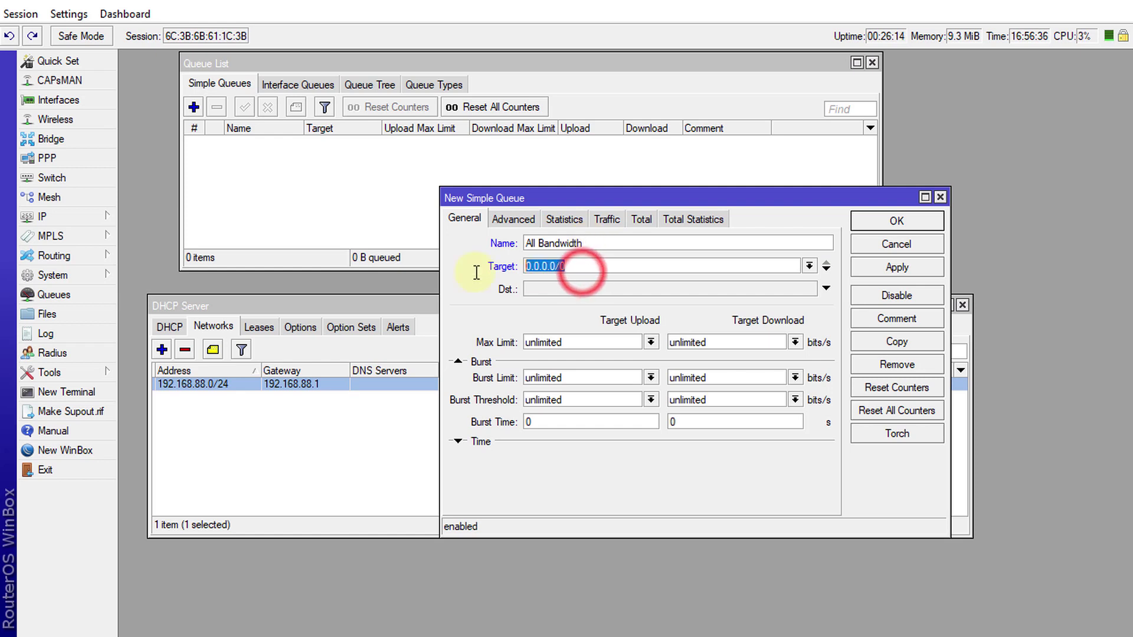
{"action": "key", "text": "ctrl+v"}
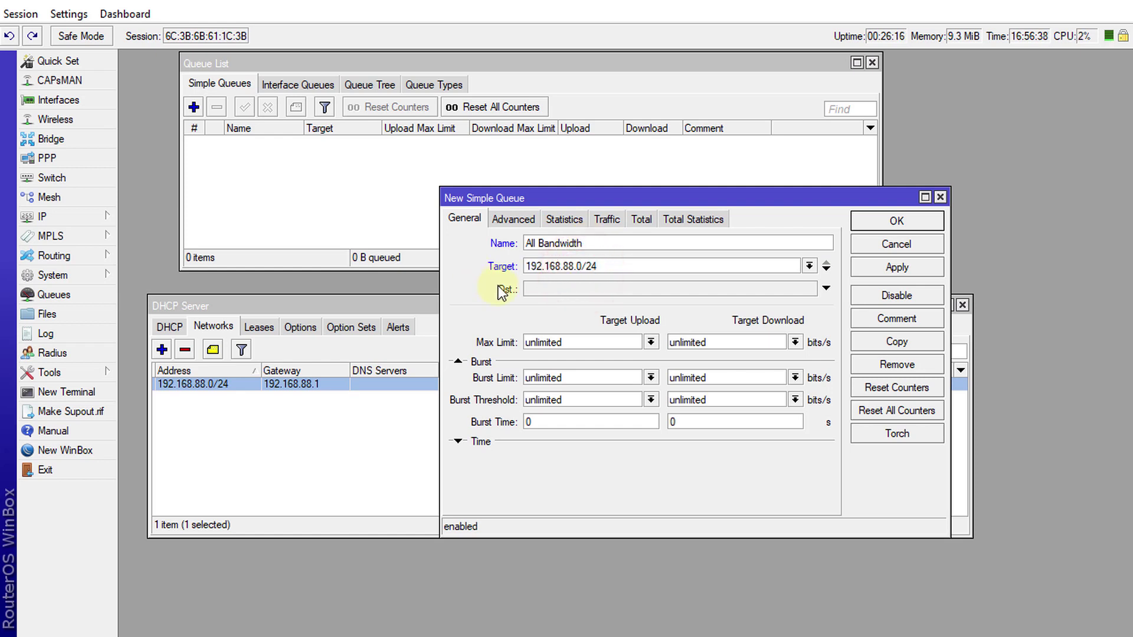
{"action": "left_click", "coordinate": [649, 343]}
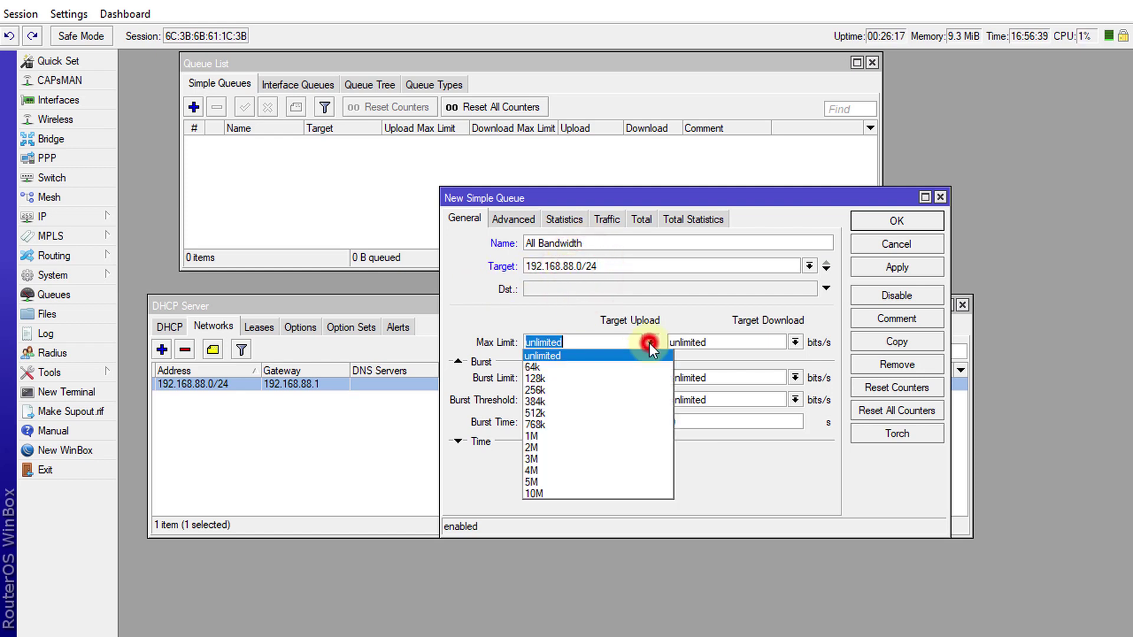
{"action": "left_click", "coordinate": [589, 413]}
{"action": "left_click", "coordinate": [734, 345]}
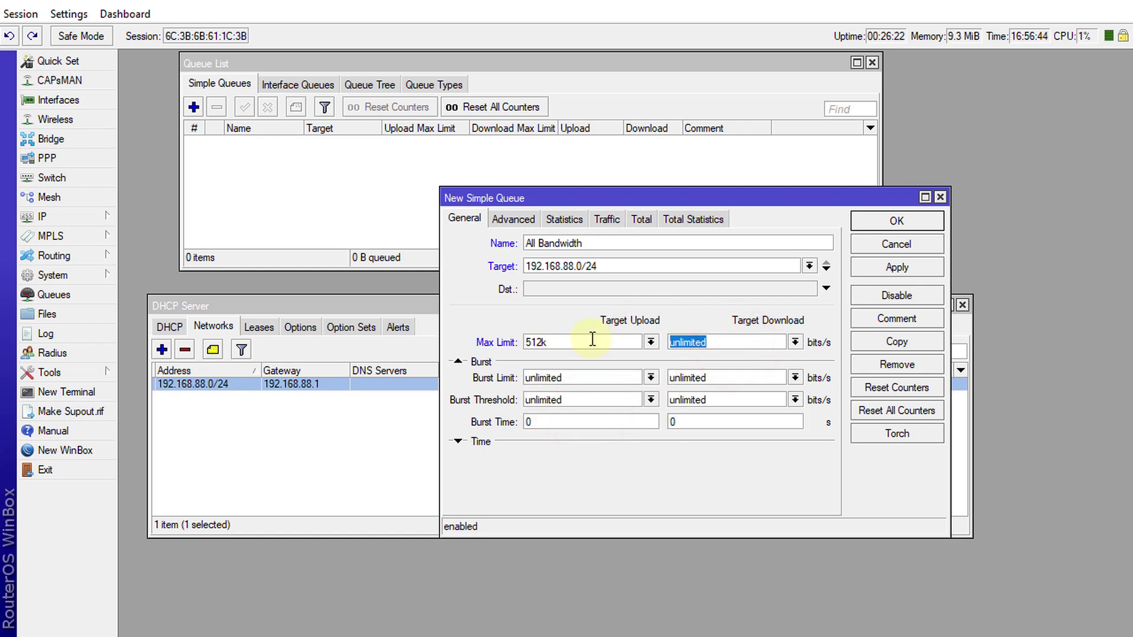
{"action": "type", "text": "6M"}
Set its queue types to pcq-upload-default and pcq-download-default and save the queue.
{"action": "left_click", "coordinate": [512, 220]}
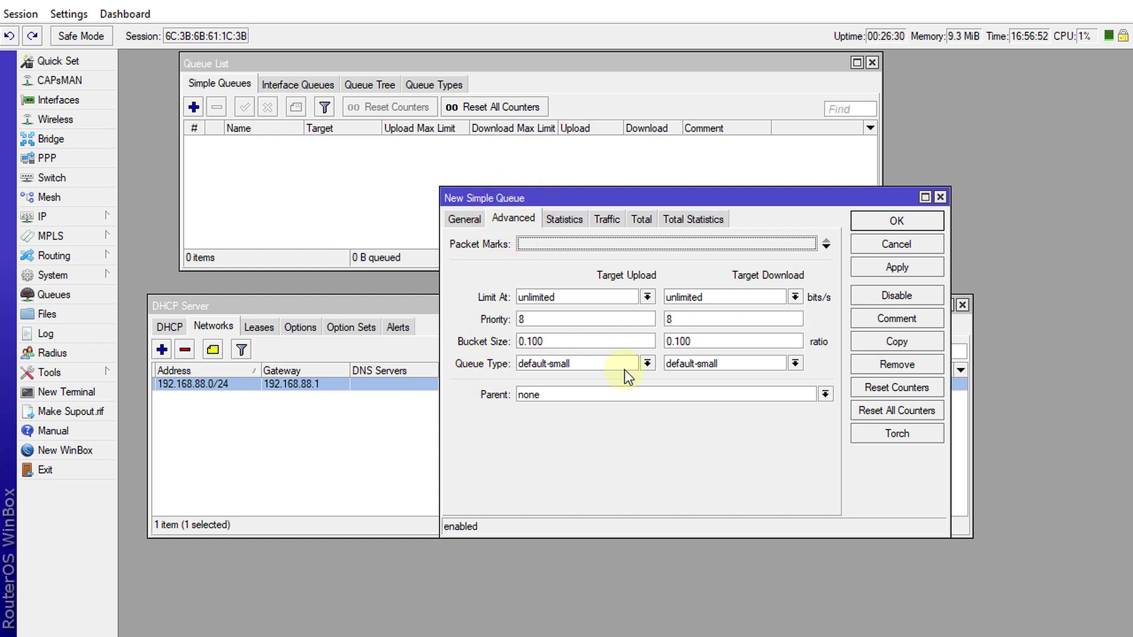
{"action": "left_click", "coordinate": [648, 365]}
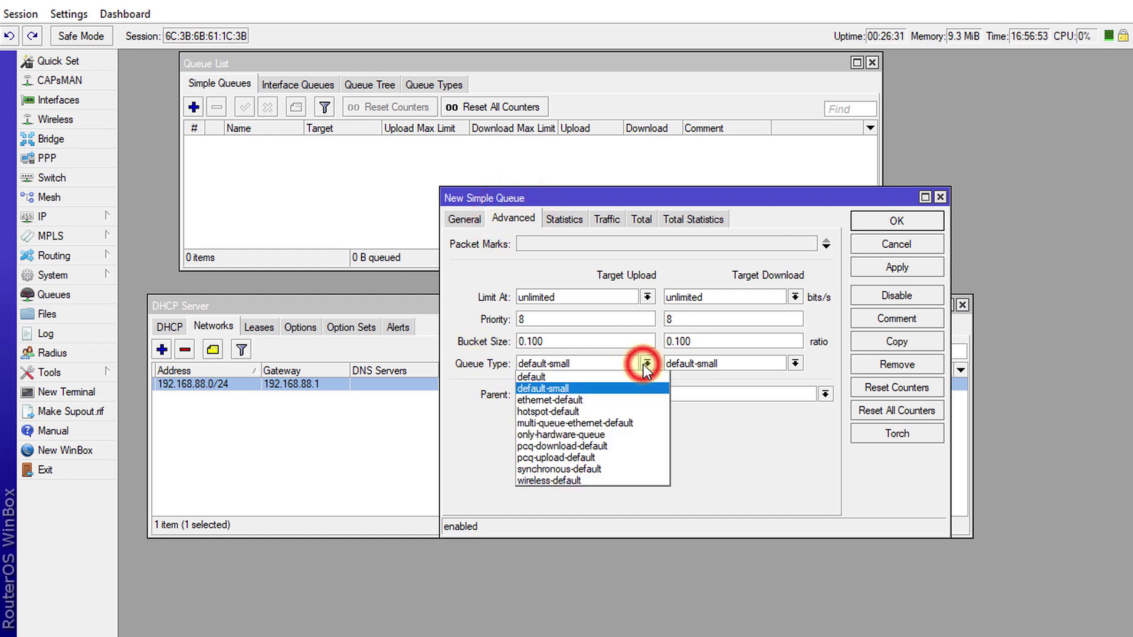
{"action": "left_click", "coordinate": [596, 458]}
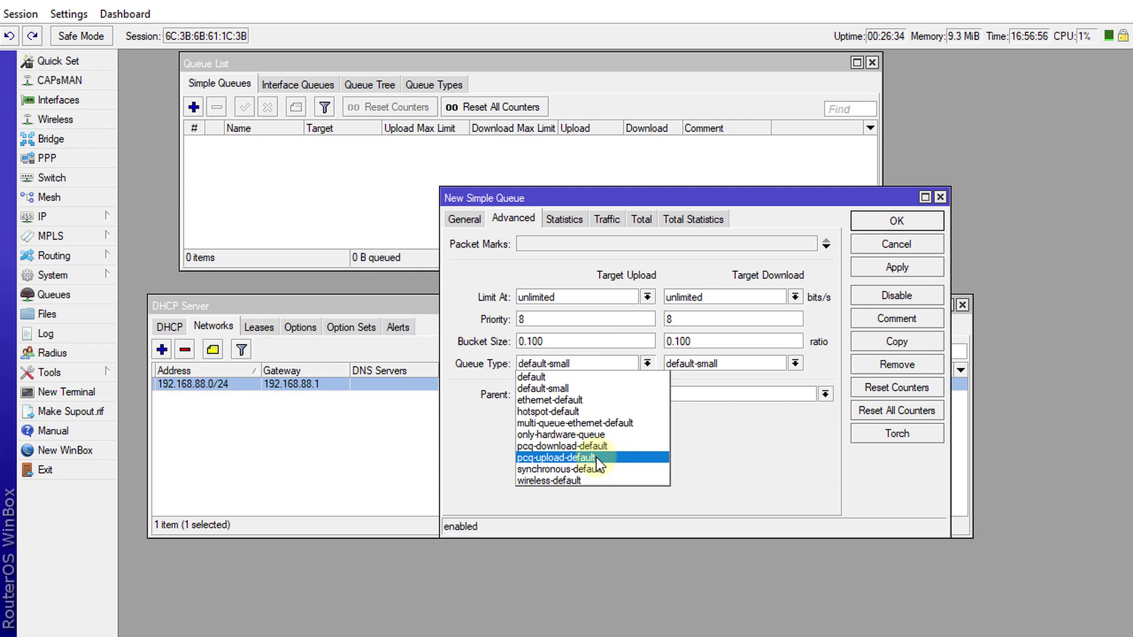
{"action": "left_click", "coordinate": [595, 458]}
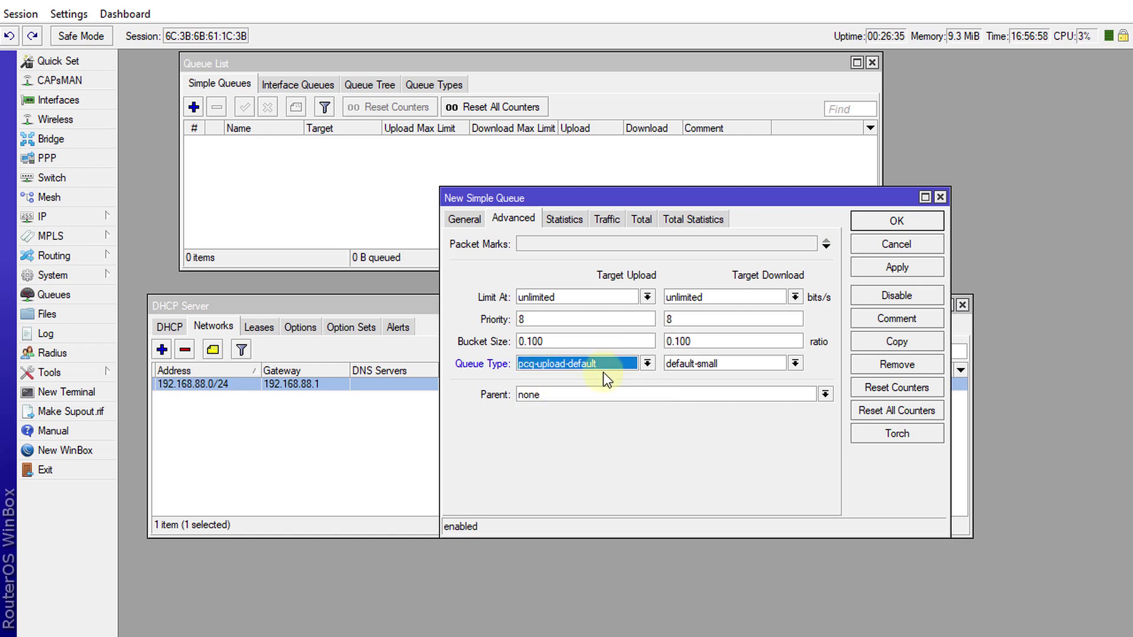
{"action": "left_click", "coordinate": [783, 363]}
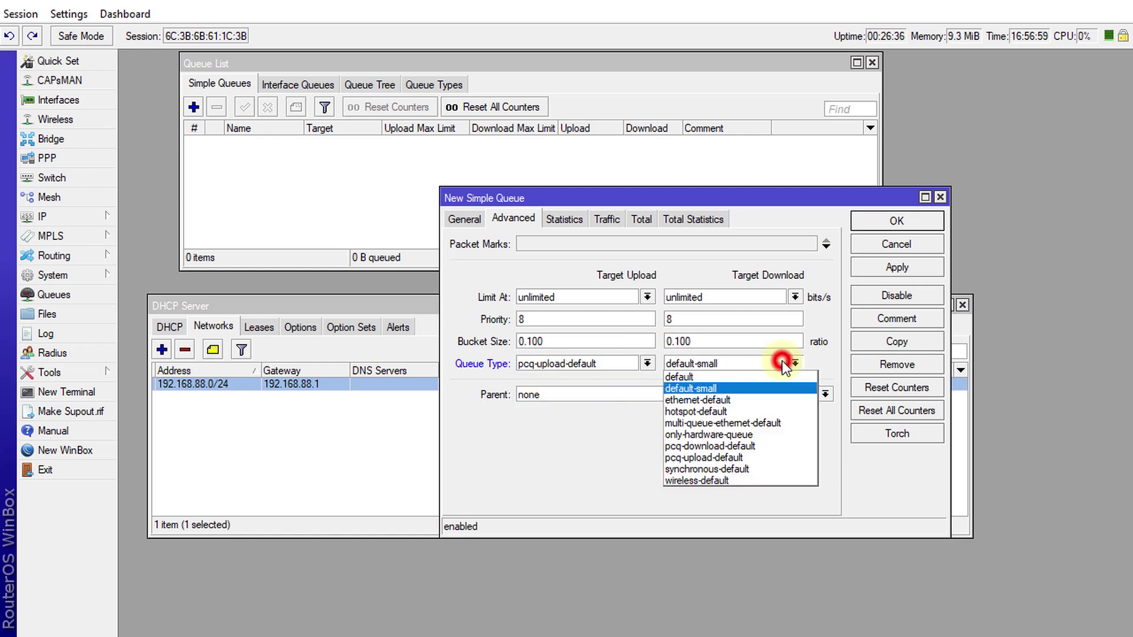
{"action": "left_click", "coordinate": [771, 446]}
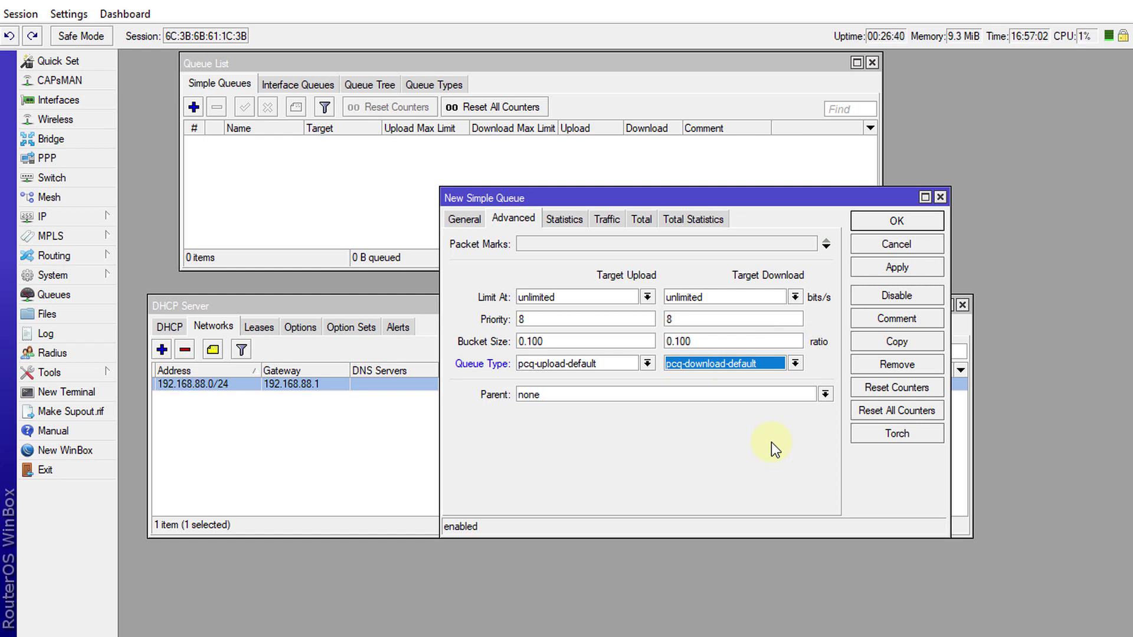
{"action": "left_click", "coordinate": [877, 223]}
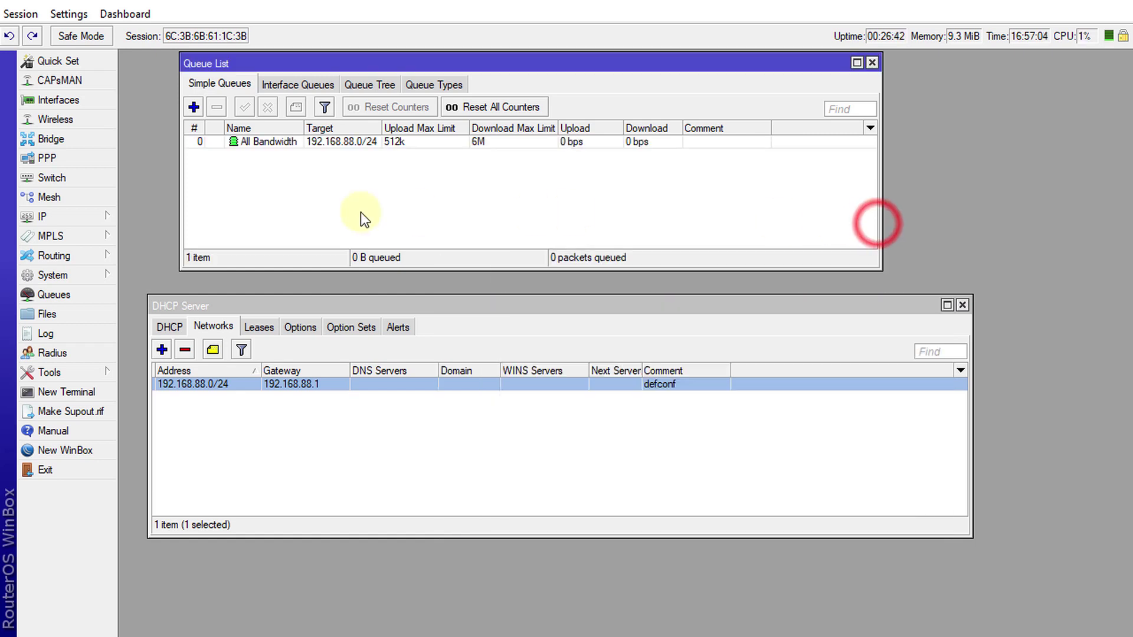
Start a new queue named User1 targeting 192.168.88.251, found from the DHCP leases.
{"action": "left_click", "coordinate": [193, 106]}
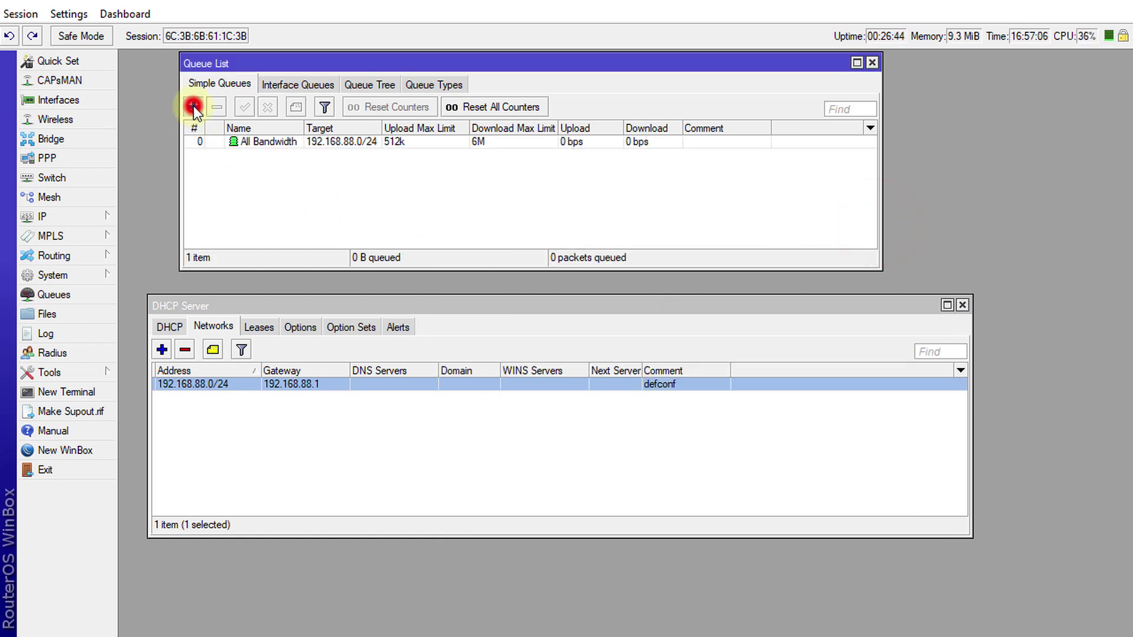
{"action": "left_click", "coordinate": [463, 219]}
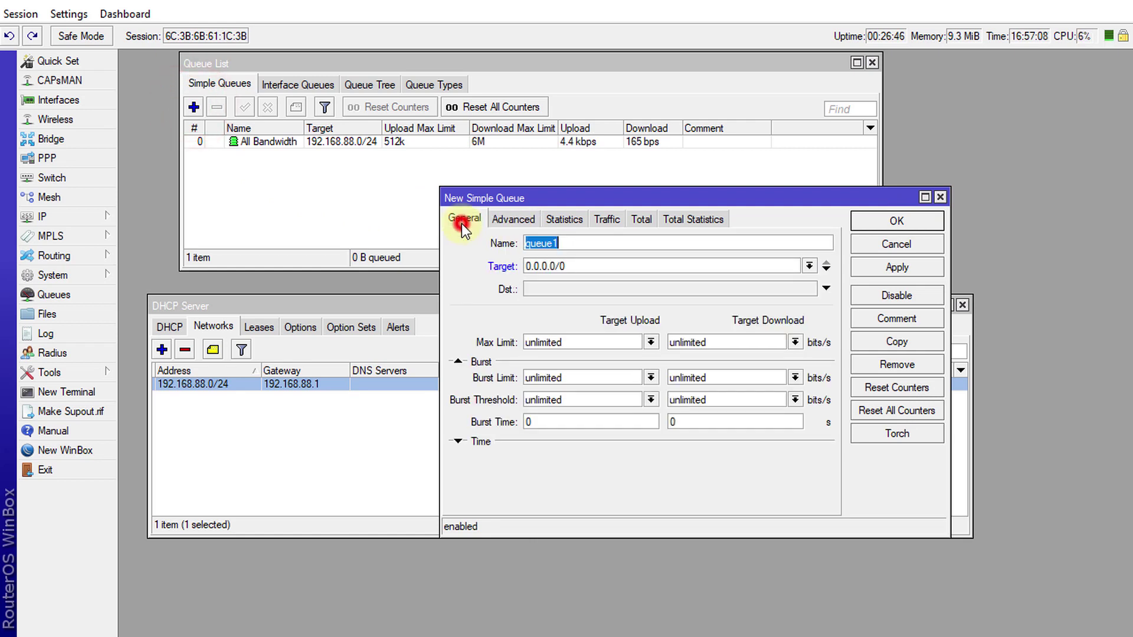
{"action": "key", "text": "BackSpace"}
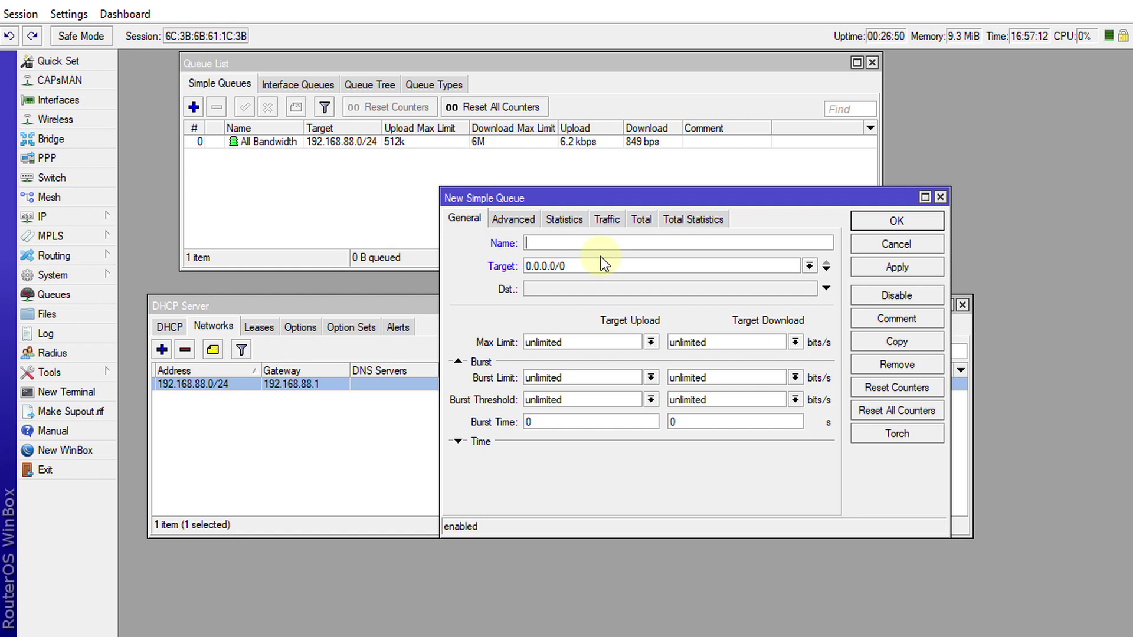
{"action": "type", "text": "User1"}
{"action": "left_click_drag", "start_coordinate": [626, 196], "coordinate": [671, 165]}
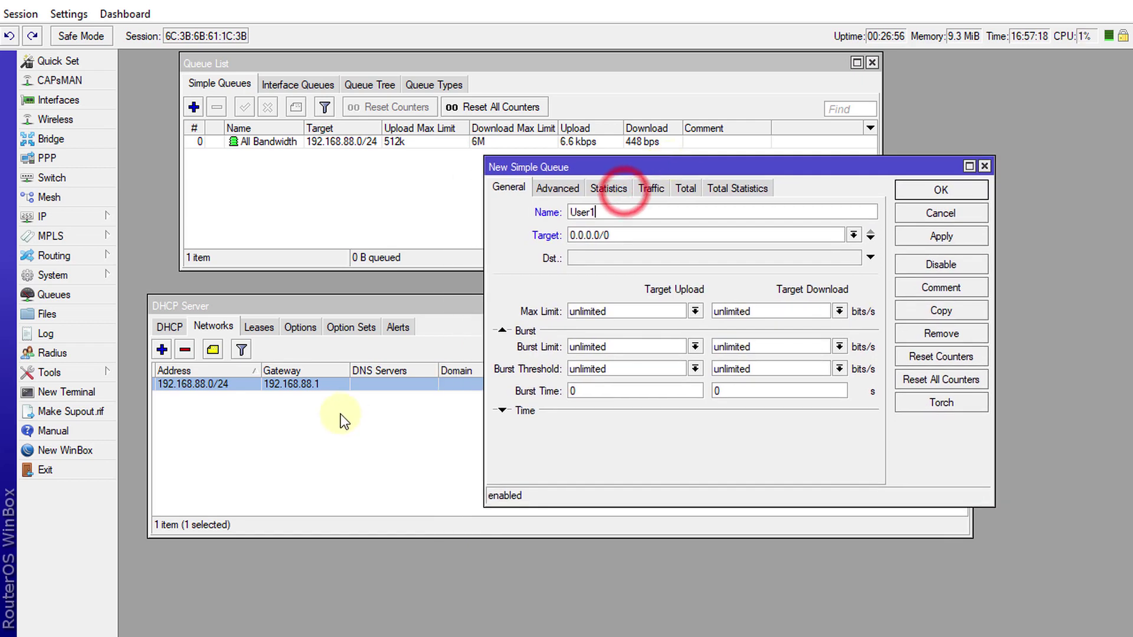
{"action": "left_click", "coordinate": [261, 330]}
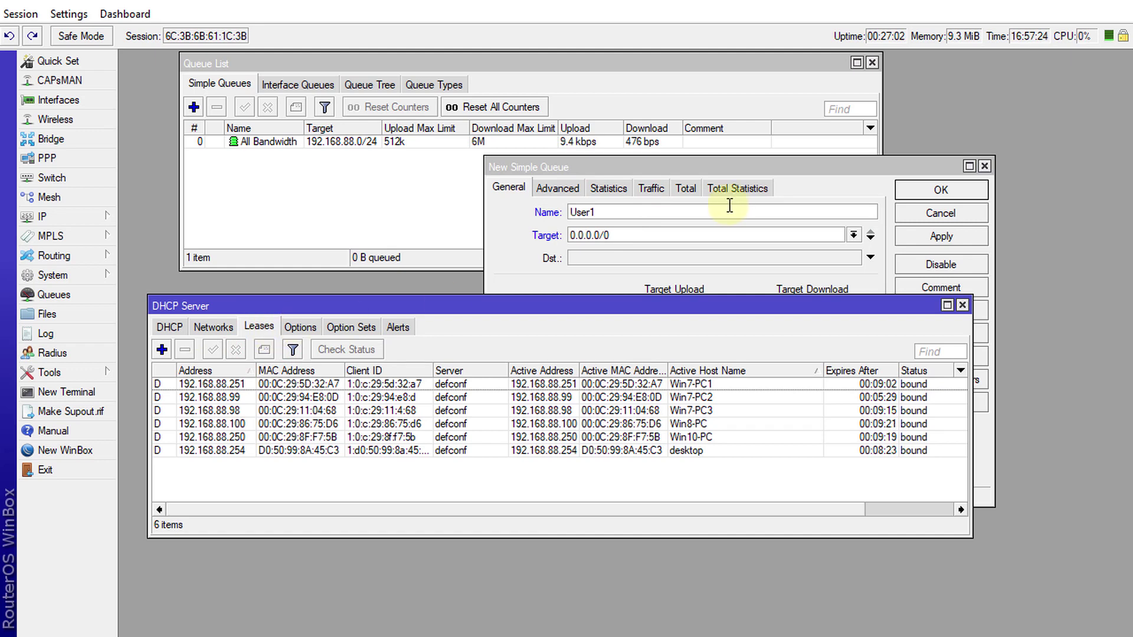
{"action": "left_click", "coordinate": [682, 165]}
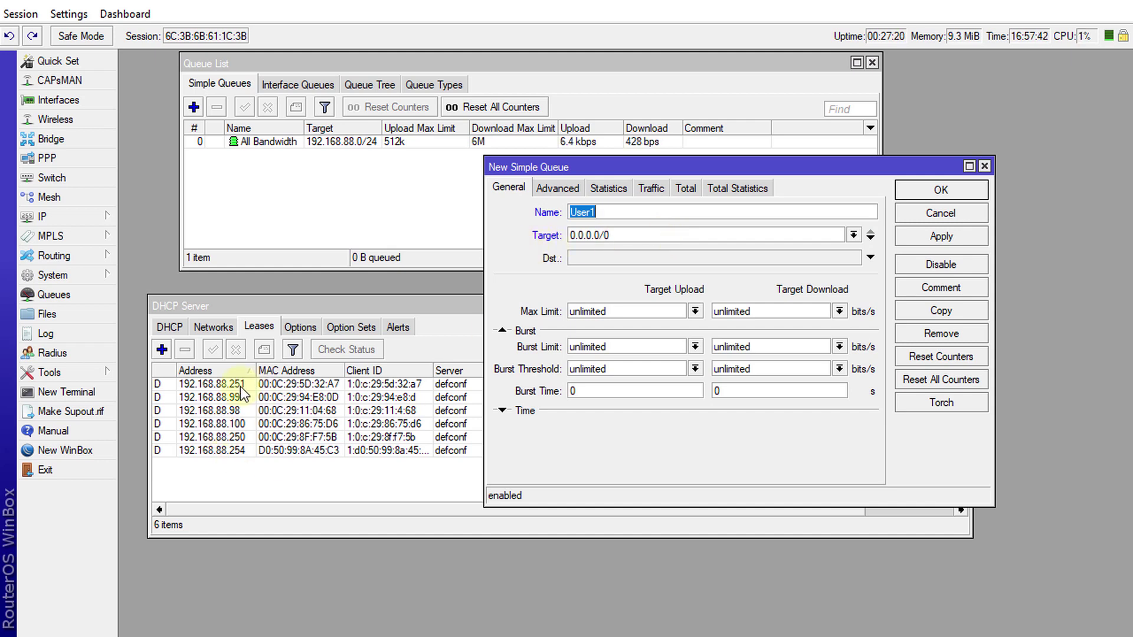
{"action": "left_click", "coordinate": [651, 234]}
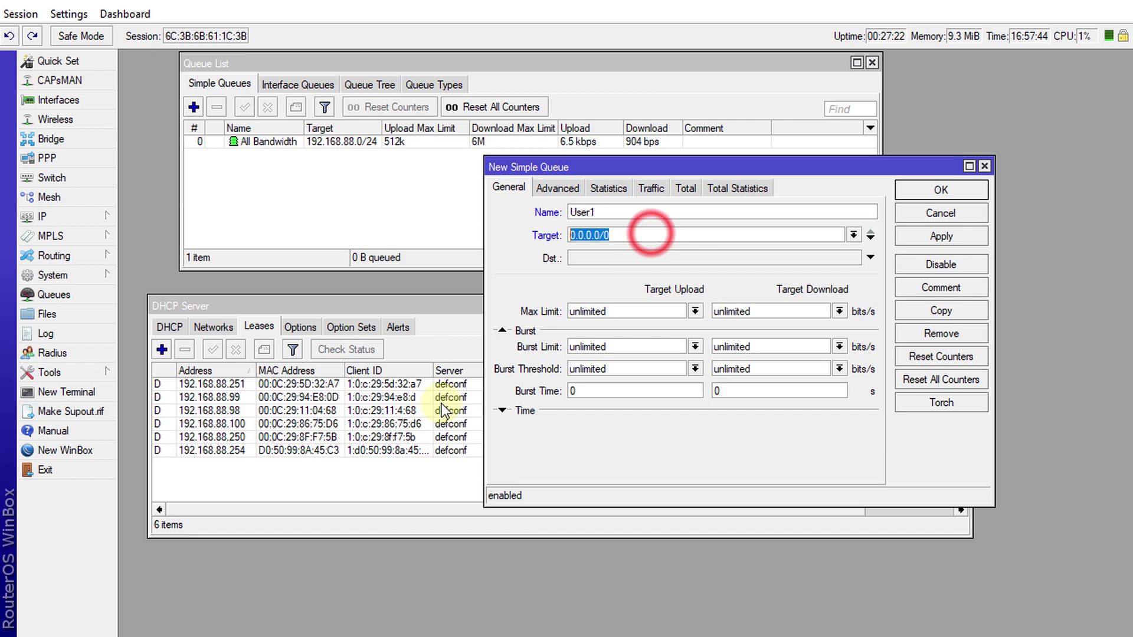
{"action": "type", "text": "192"}
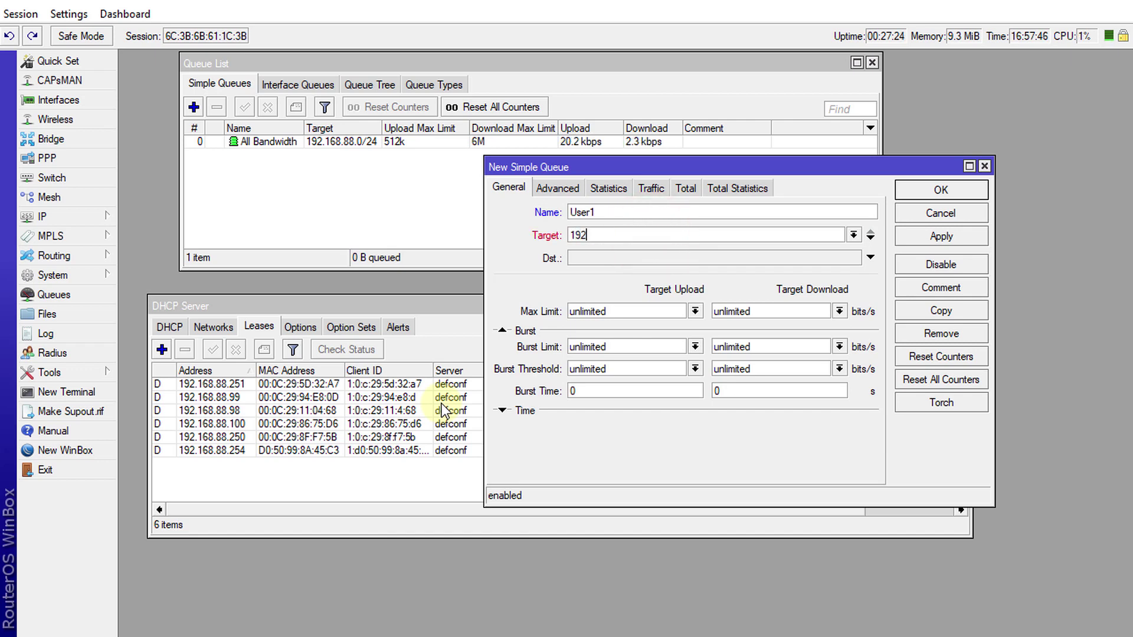
{"action": "type", "text": ".168"}
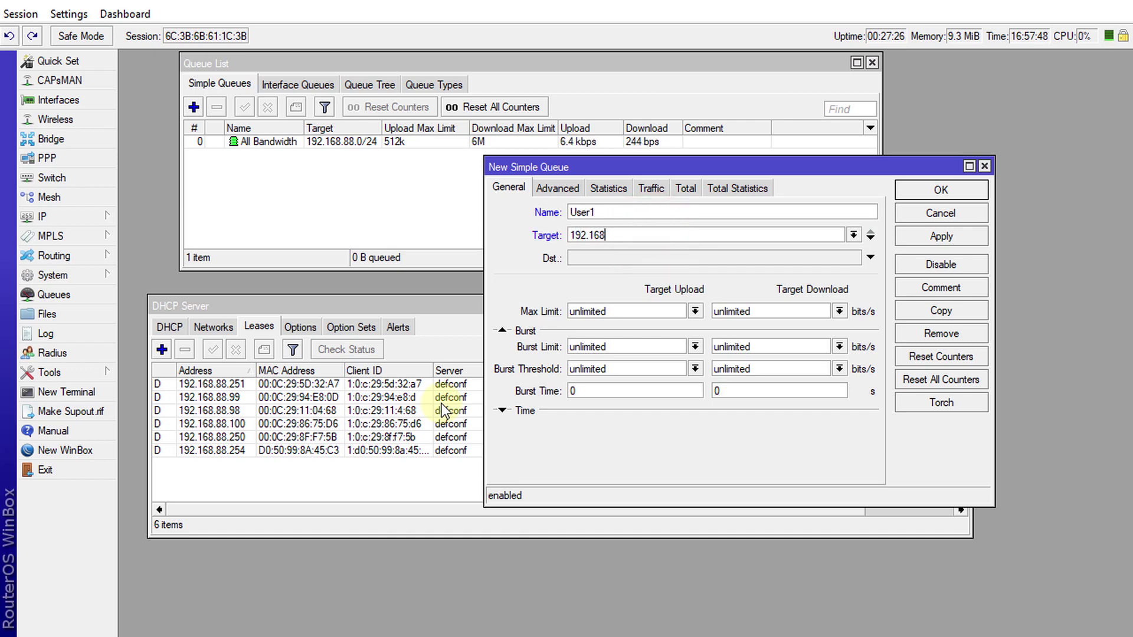
{"action": "type", "text": ".88.251"}
Give User1 a Max Limit of 256k upload and 2M download.
{"action": "left_click", "coordinate": [698, 311]}
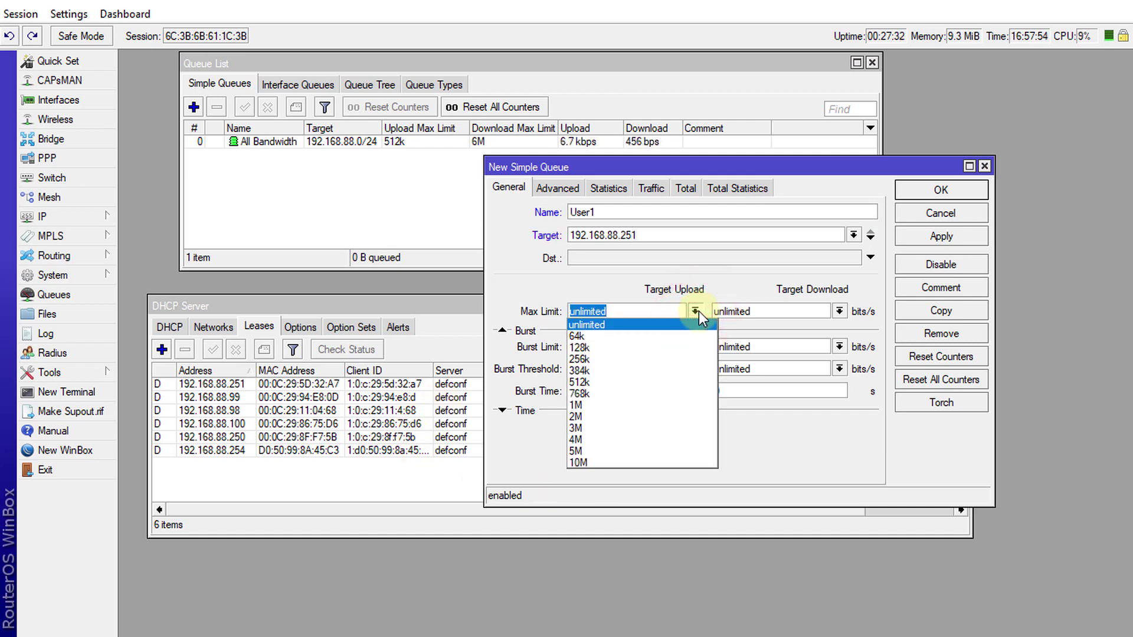
{"action": "left_click", "coordinate": [613, 358]}
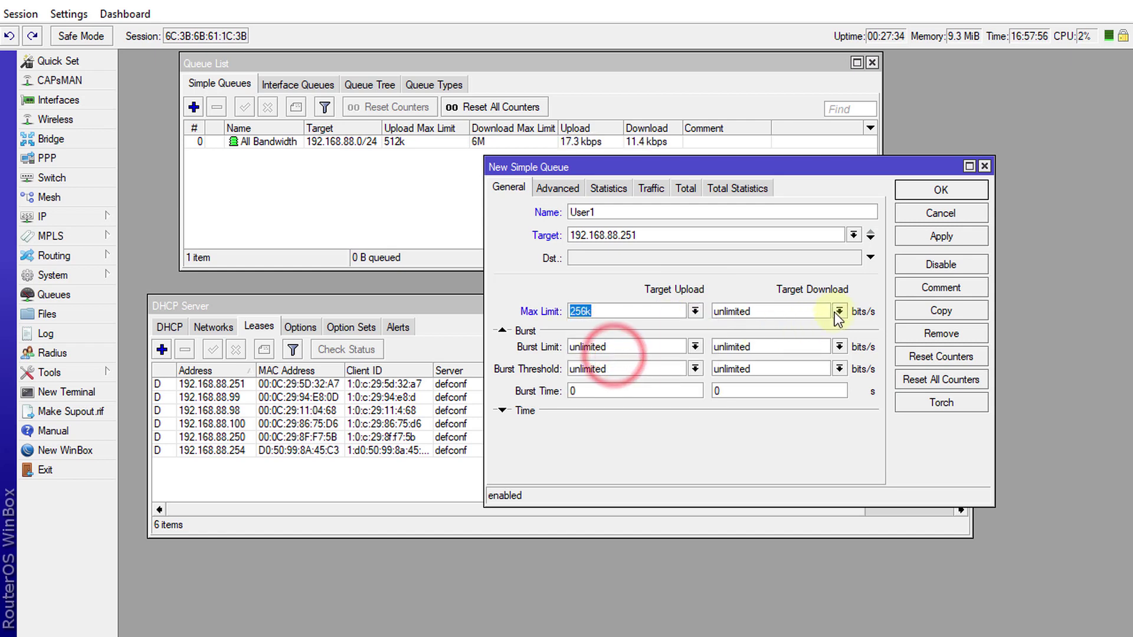
{"action": "left_click", "coordinate": [796, 311]}
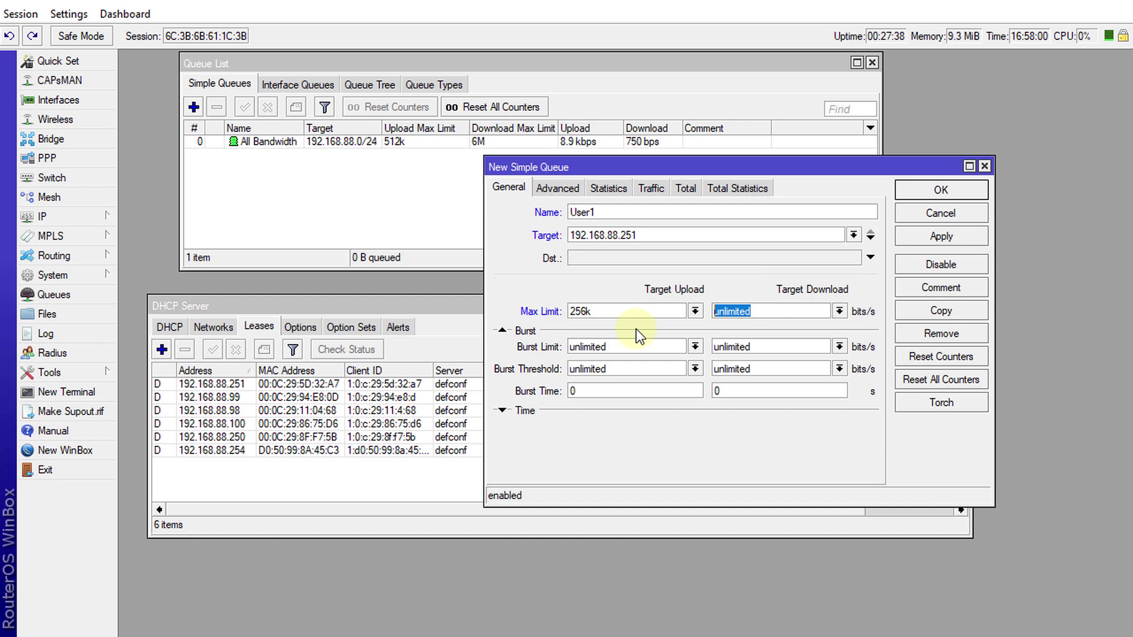
{"action": "left_click", "coordinate": [838, 311]}
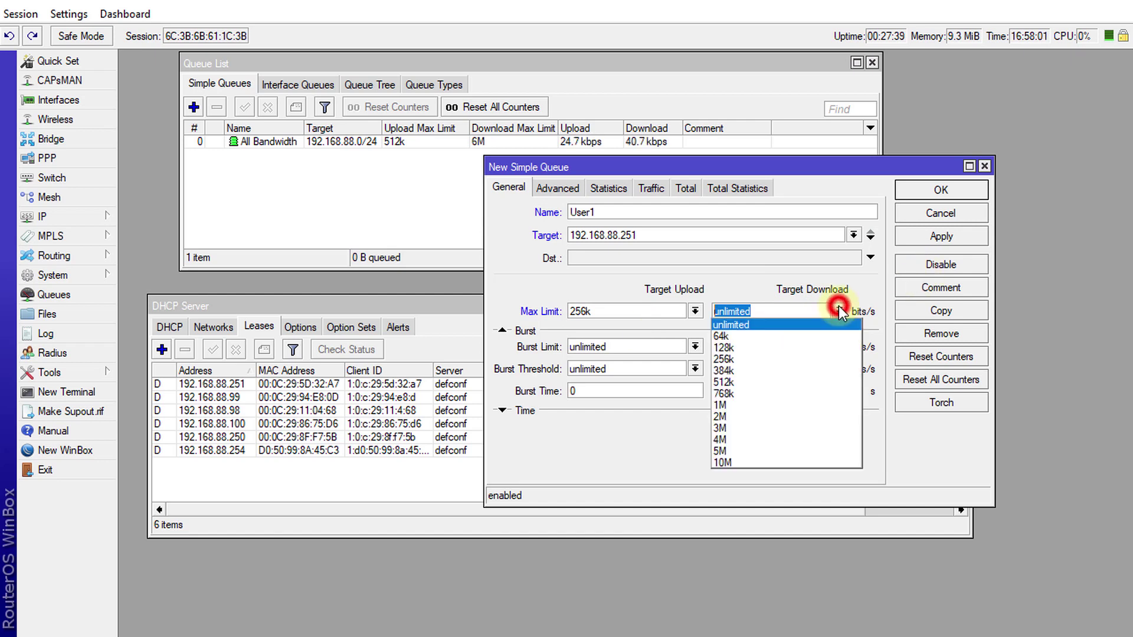
{"action": "left_click", "coordinate": [765, 417]}
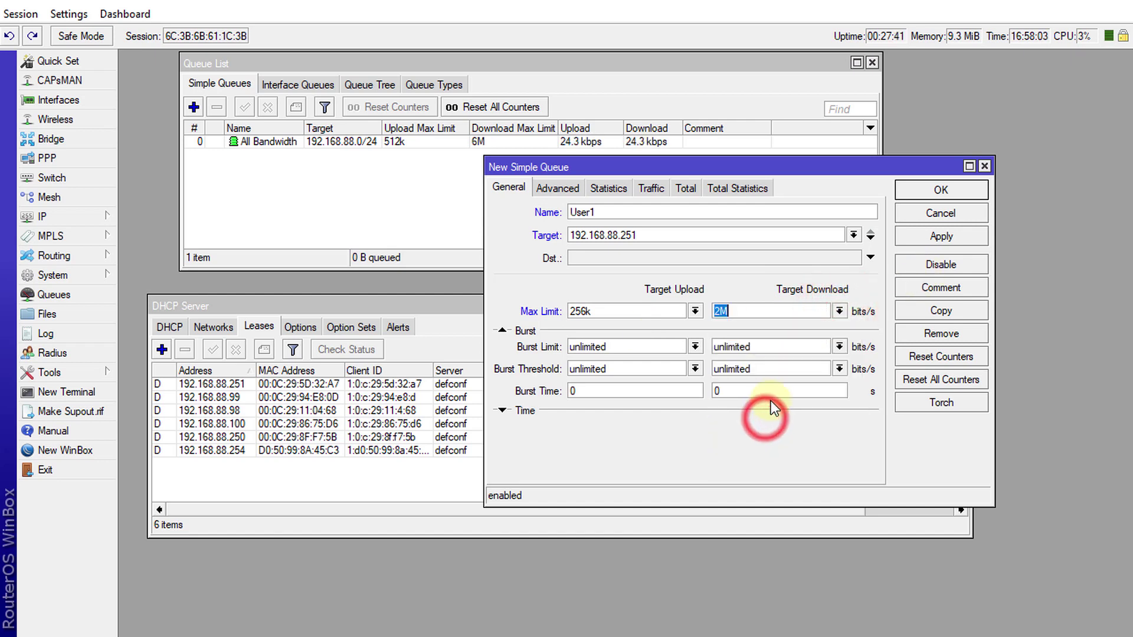
{"action": "left_click", "coordinate": [838, 311]}
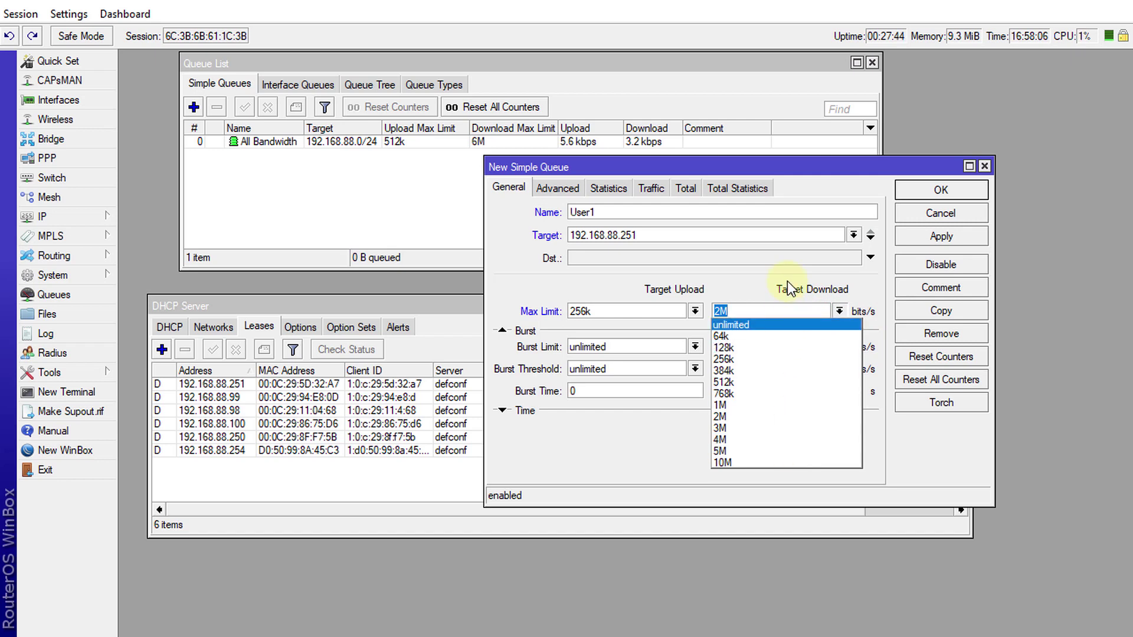
{"action": "left_click", "coordinate": [759, 293]}
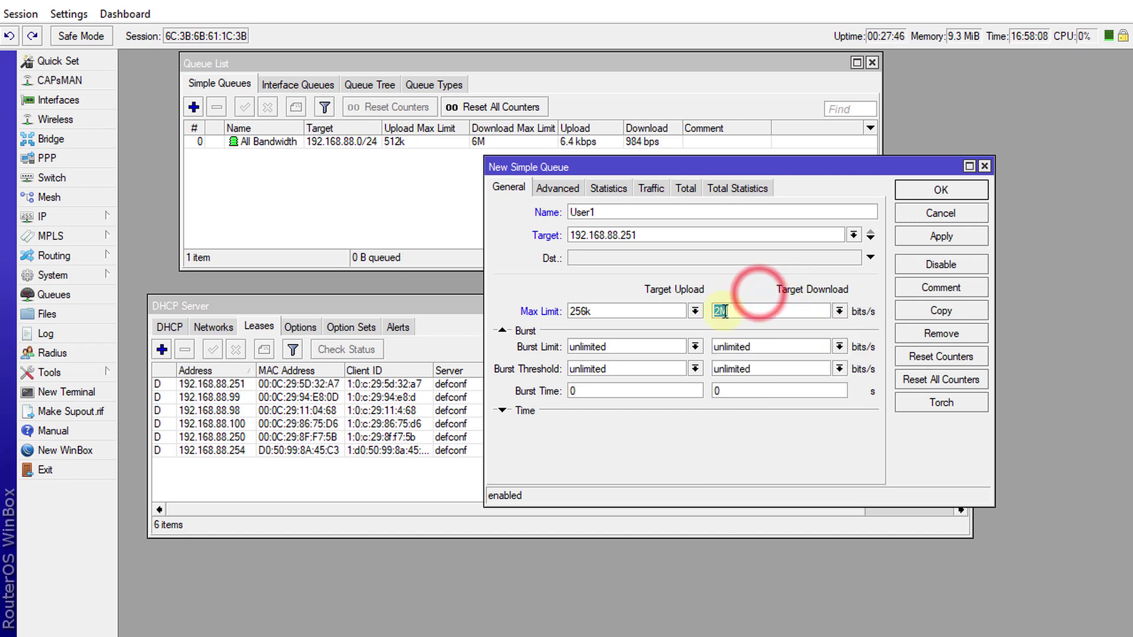
{"action": "left_click", "coordinate": [723, 311]}
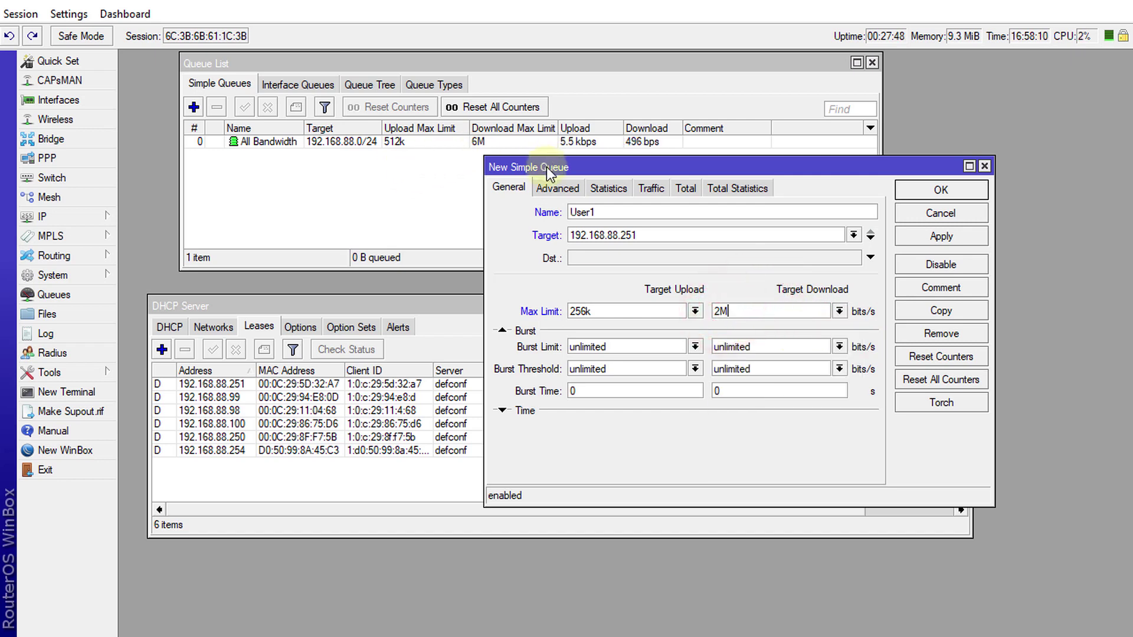
Set User1 to pcq-upload/download-default queue types with parent All Bandwidth, and save it.
{"action": "left_click", "coordinate": [560, 190]}
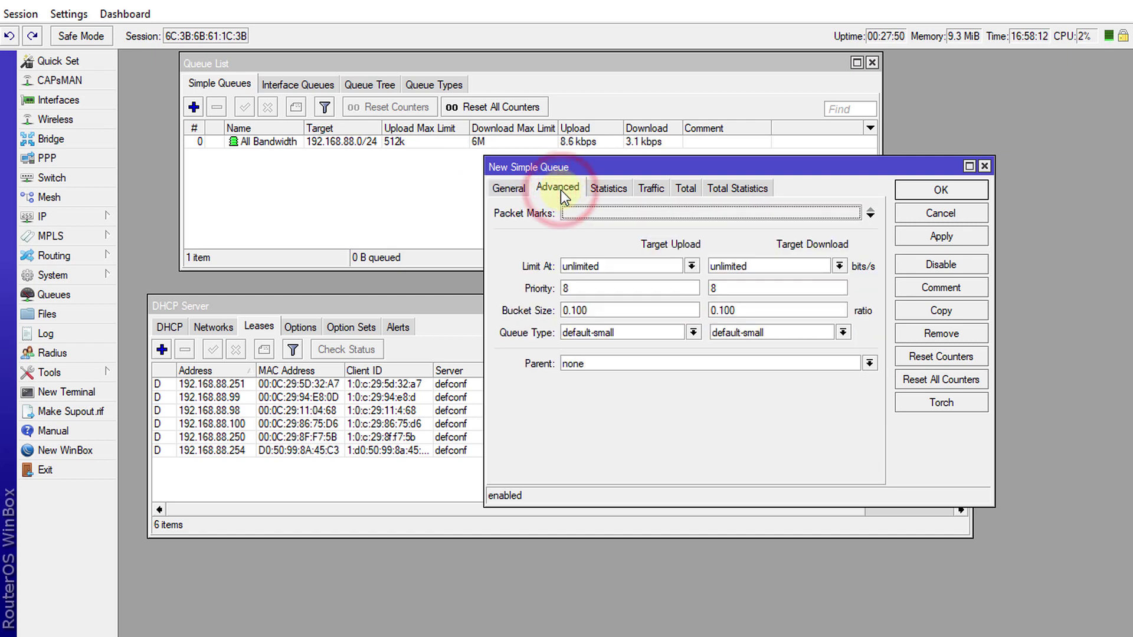
{"action": "left_click", "coordinate": [691, 333]}
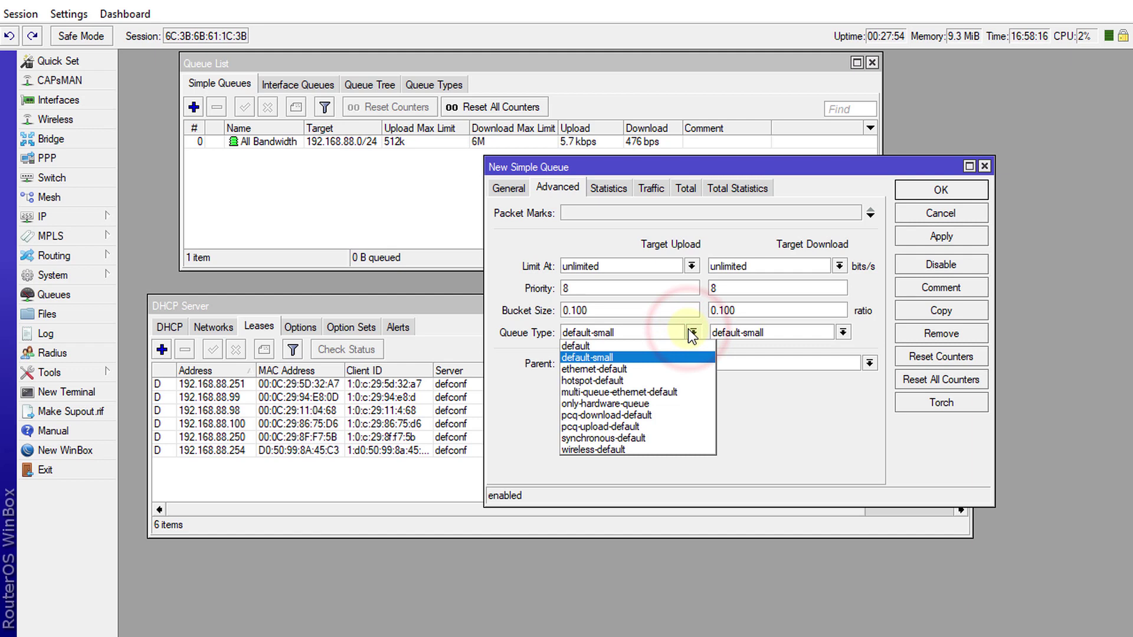
{"action": "left_click", "coordinate": [639, 426]}
{"action": "left_click", "coordinate": [805, 332]}
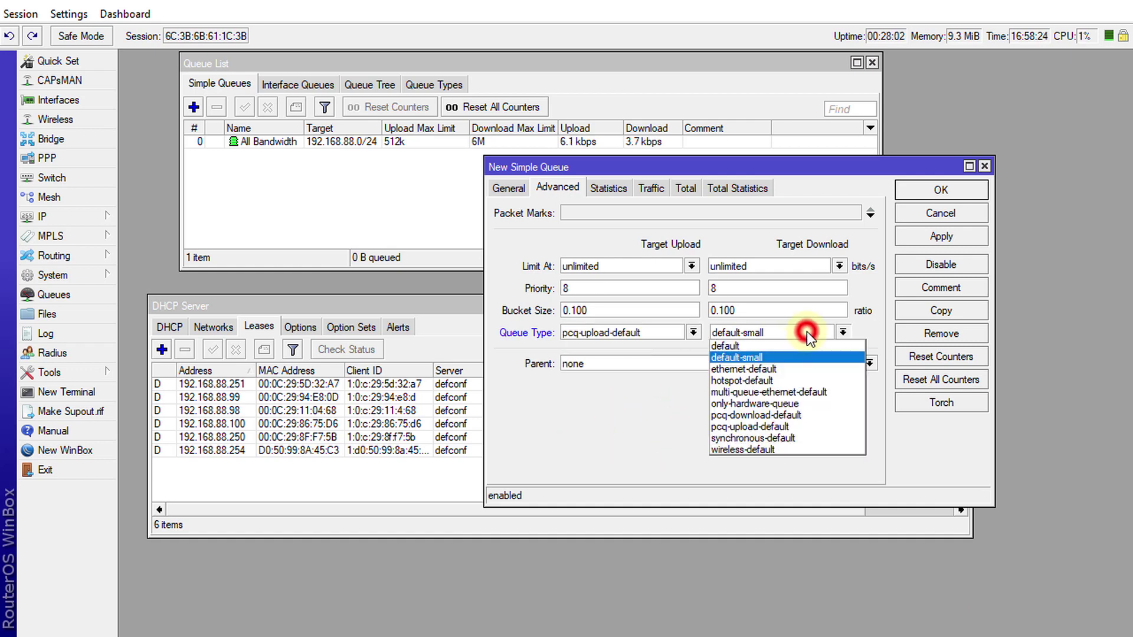
{"action": "left_click", "coordinate": [826, 415]}
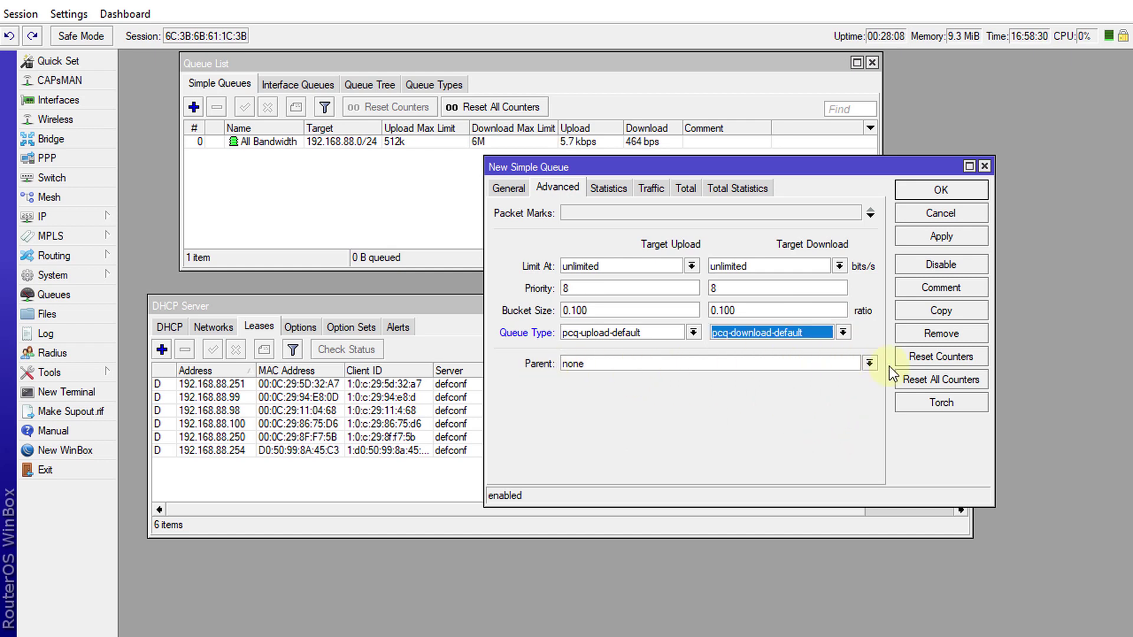
{"action": "left_click", "coordinate": [869, 363]}
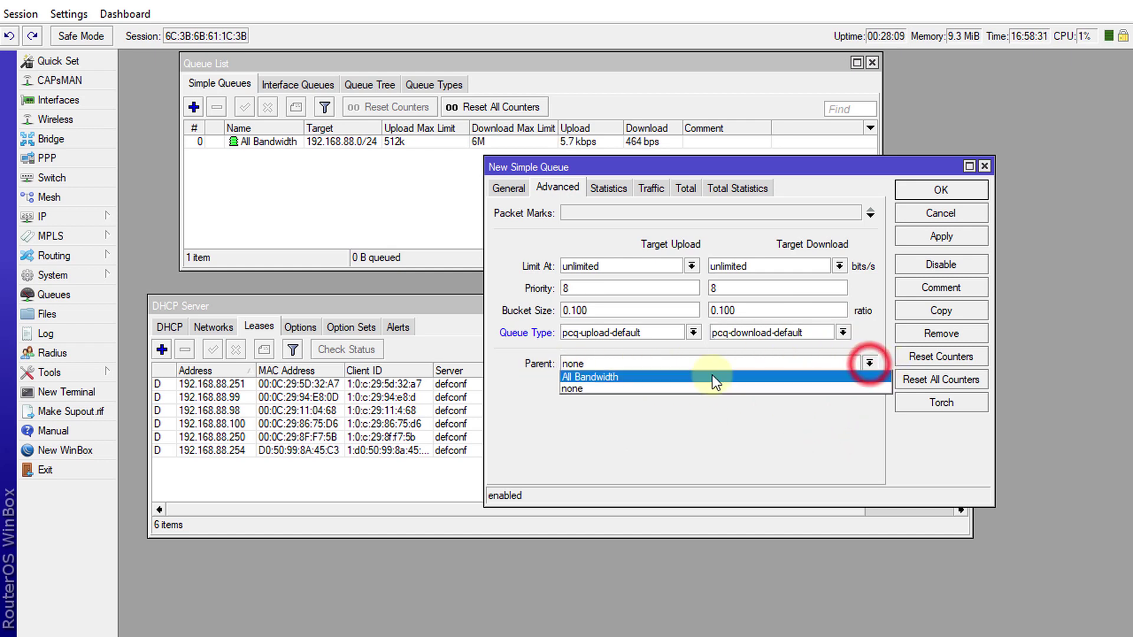
{"action": "left_click", "coordinate": [629, 377]}
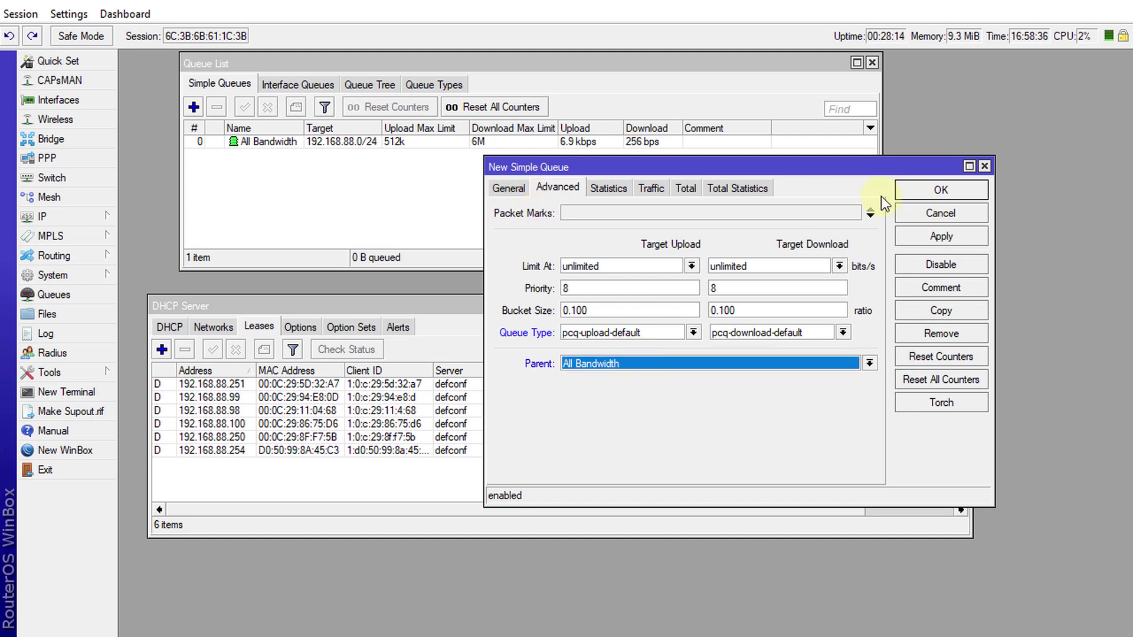
{"action": "left_click", "coordinate": [907, 190]}
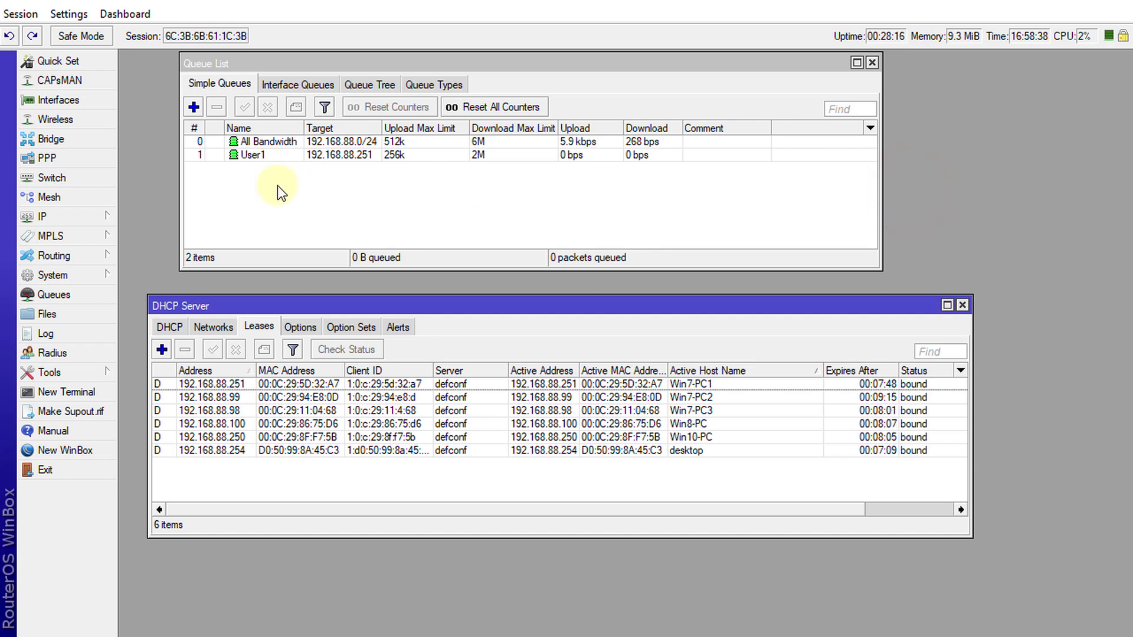
Copy User1 into a queue named User2 targeting 192.168.88.99 and apply it.
{"action": "left_click", "coordinate": [256, 157]}
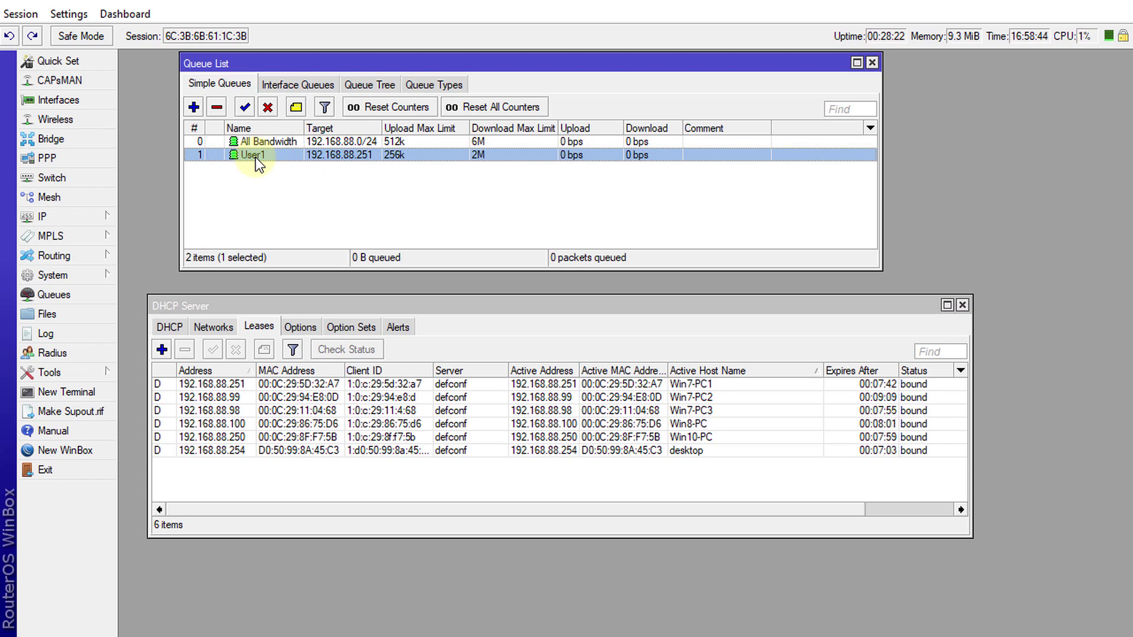
{"action": "double_click", "coordinate": [256, 157]}
{"action": "left_click", "coordinate": [515, 187]}
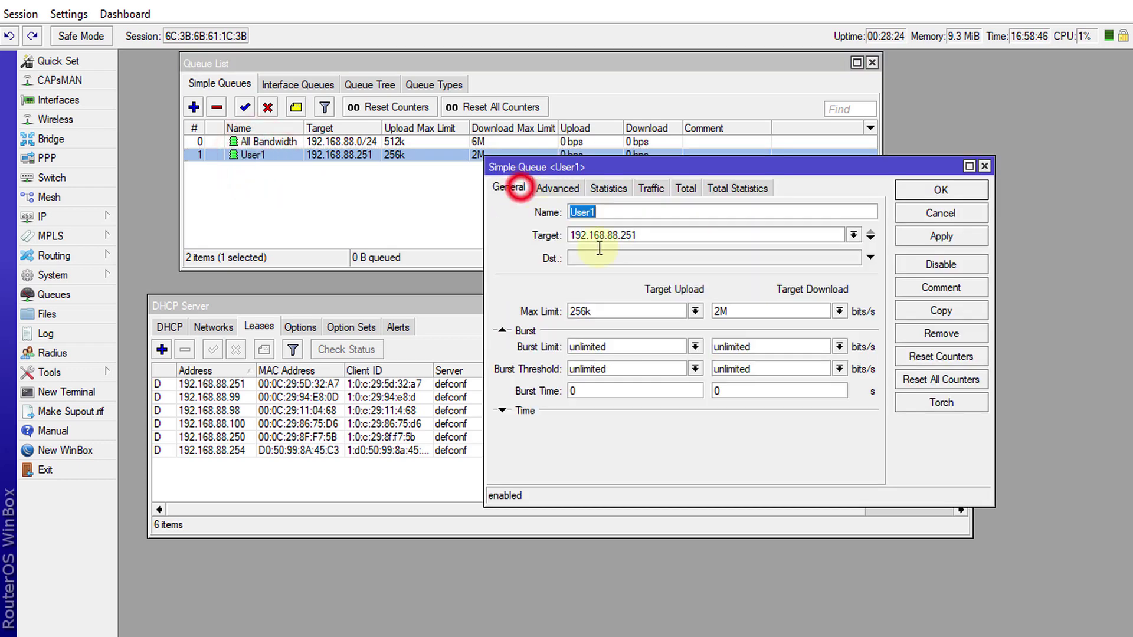
{"action": "left_click", "coordinate": [930, 308]}
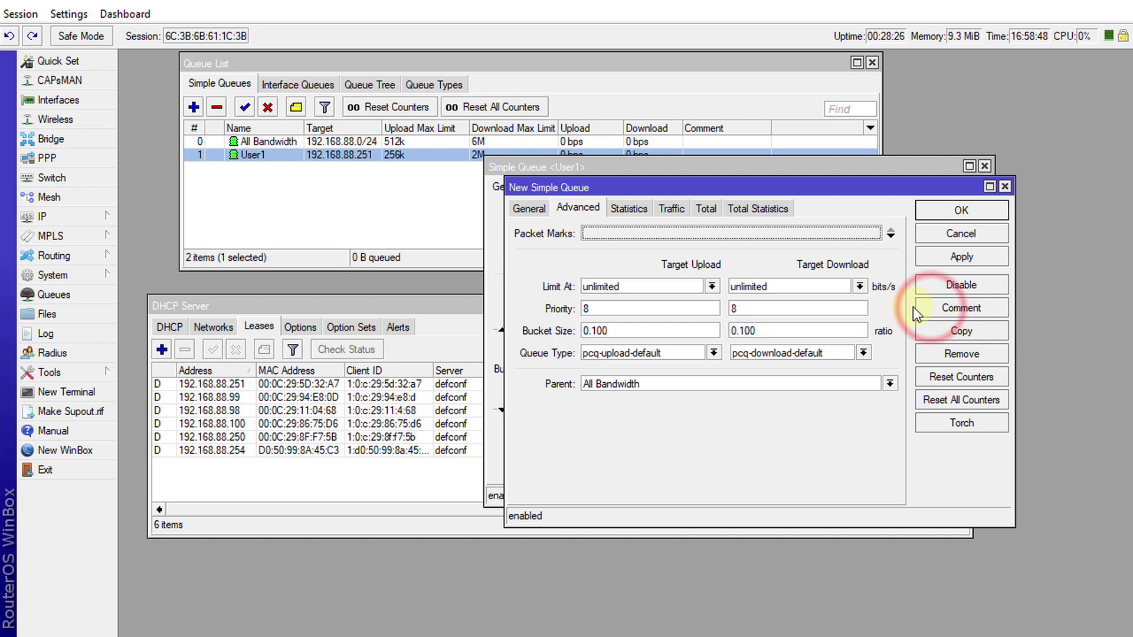
{"action": "left_click", "coordinate": [530, 208]}
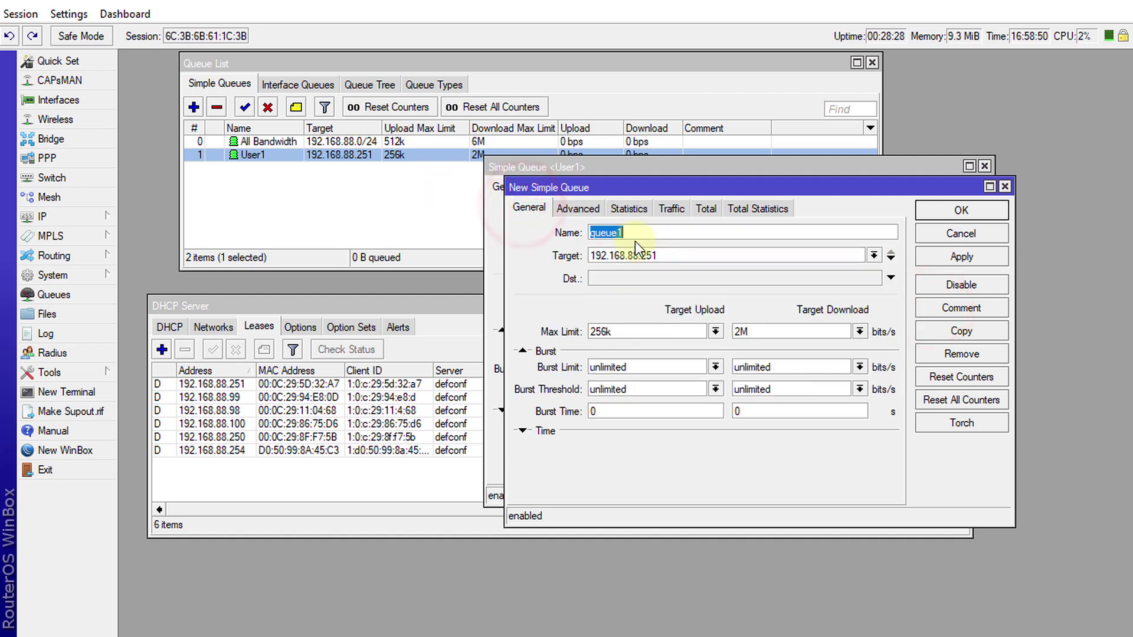
{"action": "type", "text": "User2"}
{"action": "left_click_drag", "start_coordinate": [642, 256], "coordinate": [731, 257]}
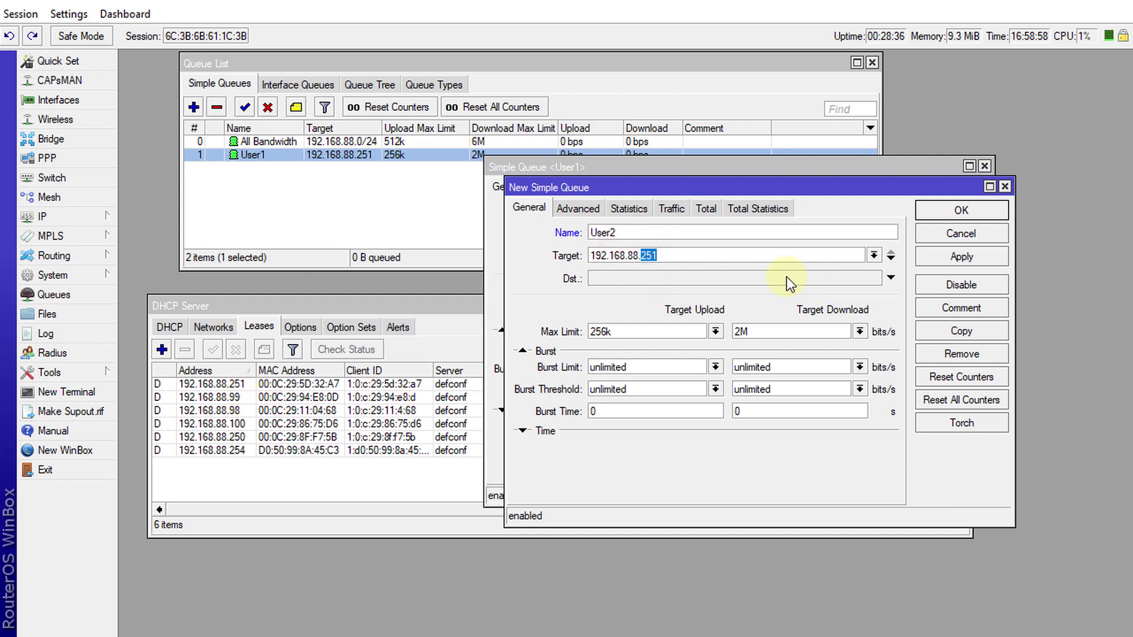
{"action": "type", "text": "99"}
{"action": "left_click", "coordinate": [944, 258]}
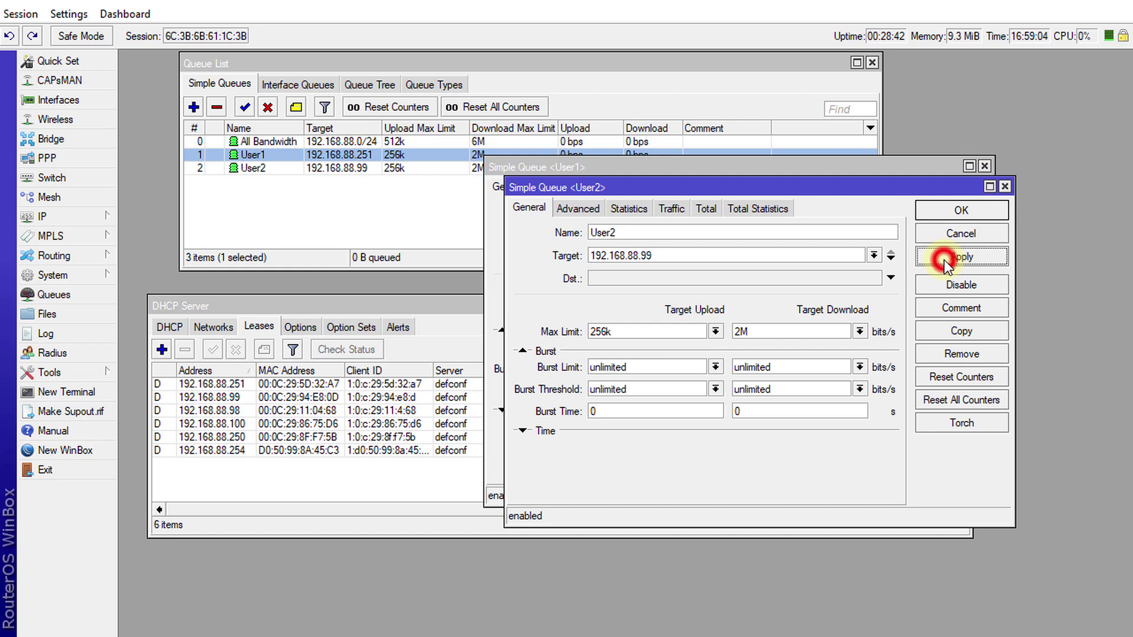
Copy User2 into User3 targeting 192.168.88.98 and apply it.
{"action": "left_click", "coordinate": [931, 211]}
{"action": "left_click", "coordinate": [940, 192]}
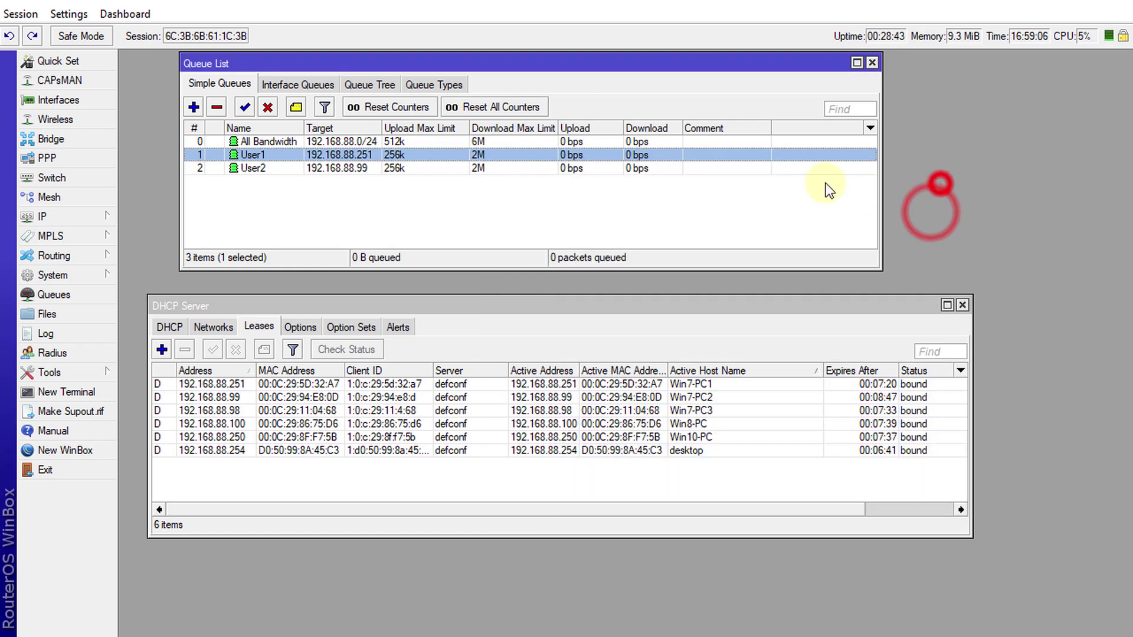
{"action": "double_click", "coordinate": [325, 170]}
{"action": "left_click", "coordinate": [934, 312]}
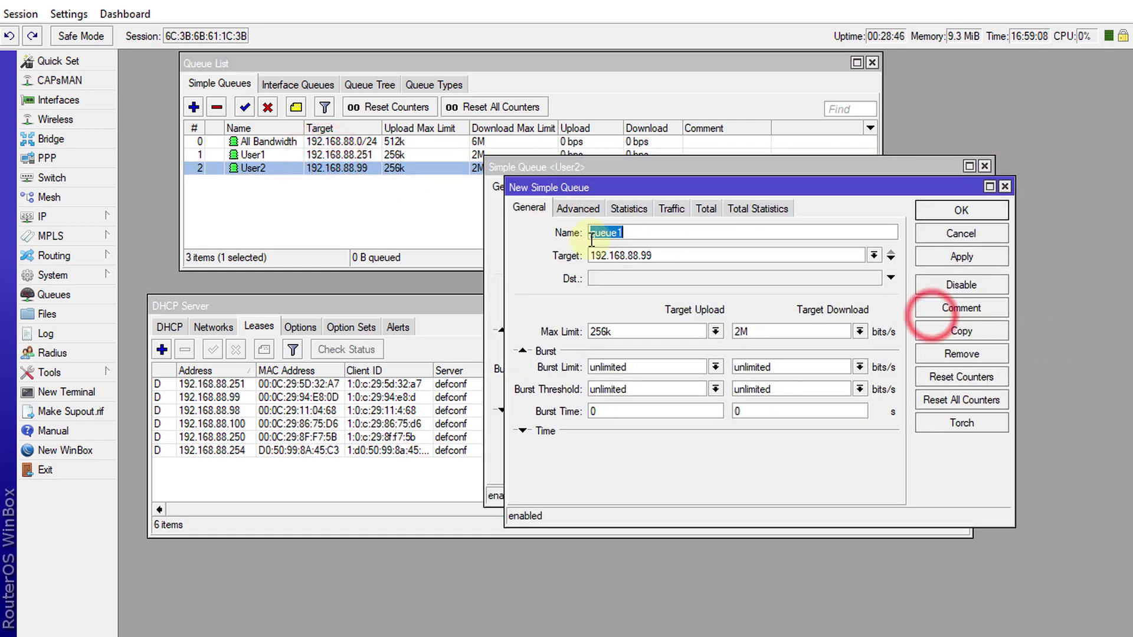
{"action": "type", "text": "User3"}
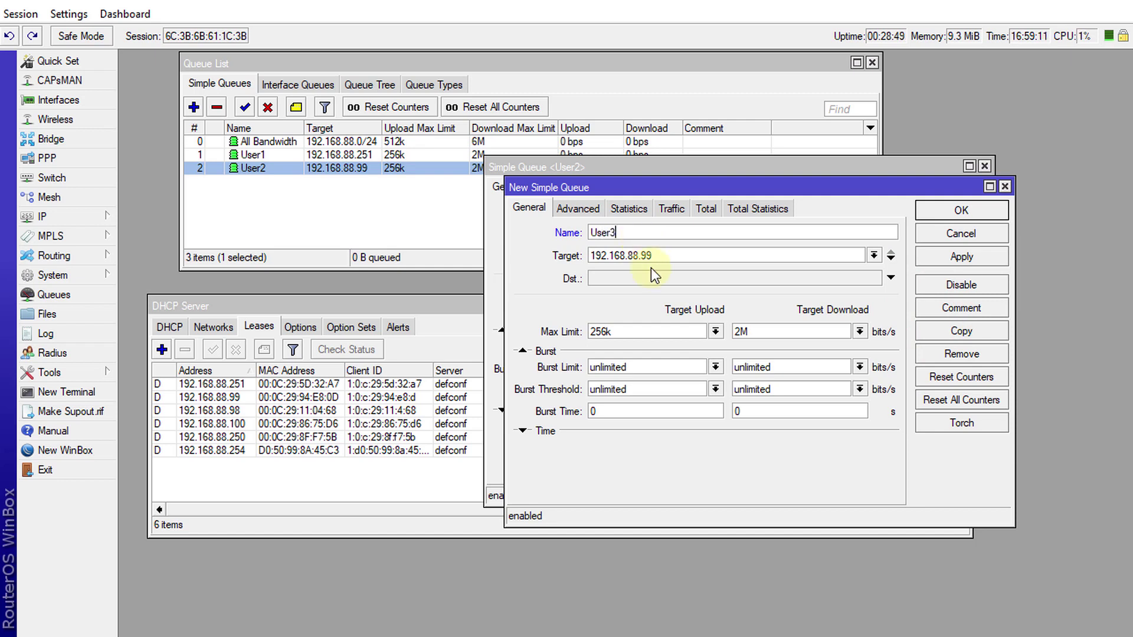
{"action": "left_click", "coordinate": [680, 261]}
{"action": "key", "text": "BackSpace"}
{"action": "left_click", "coordinate": [962, 256]}
{"action": "left_click", "coordinate": [961, 331]}
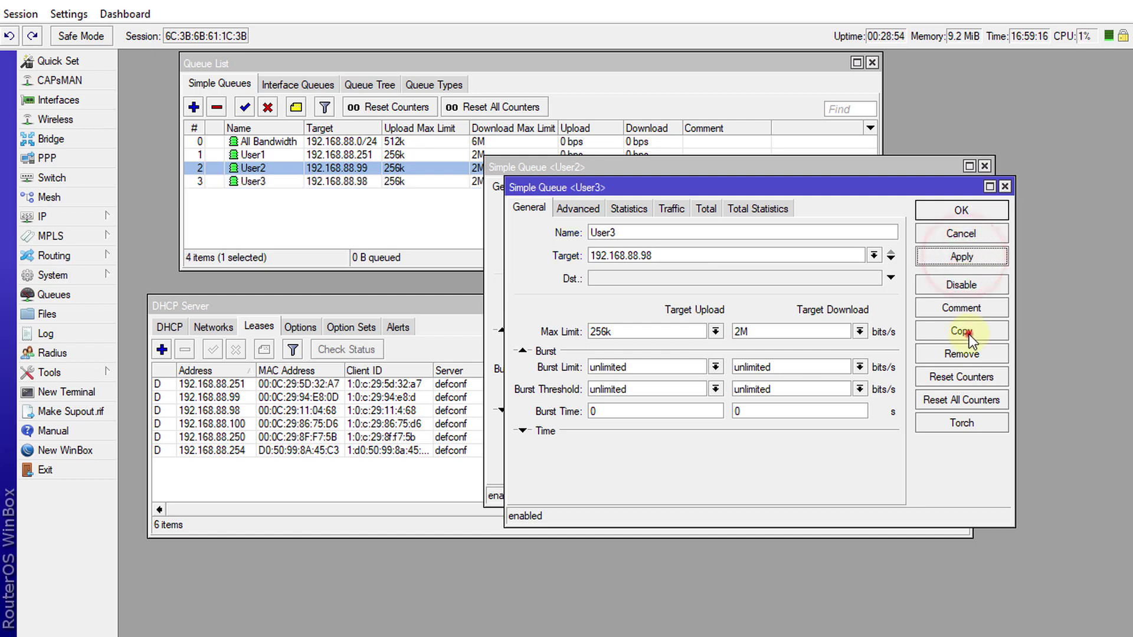
Copy User3 into User4 targeting 192.168.88.100 and apply it.
{"action": "double_click", "coordinate": [634, 232]}
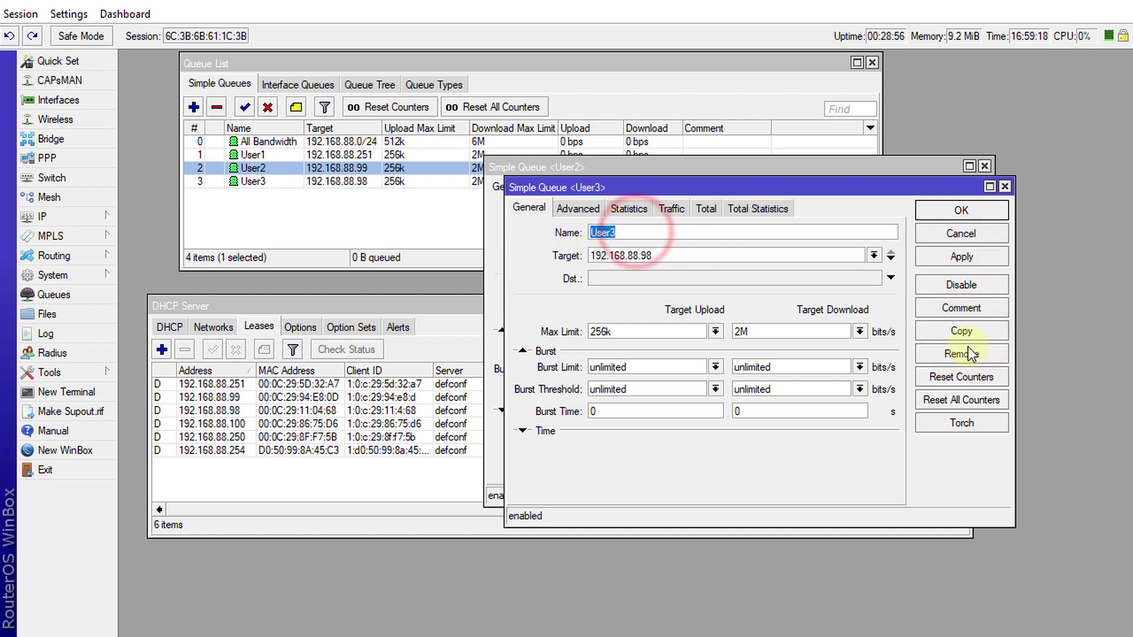
{"action": "left_click", "coordinate": [961, 331]}
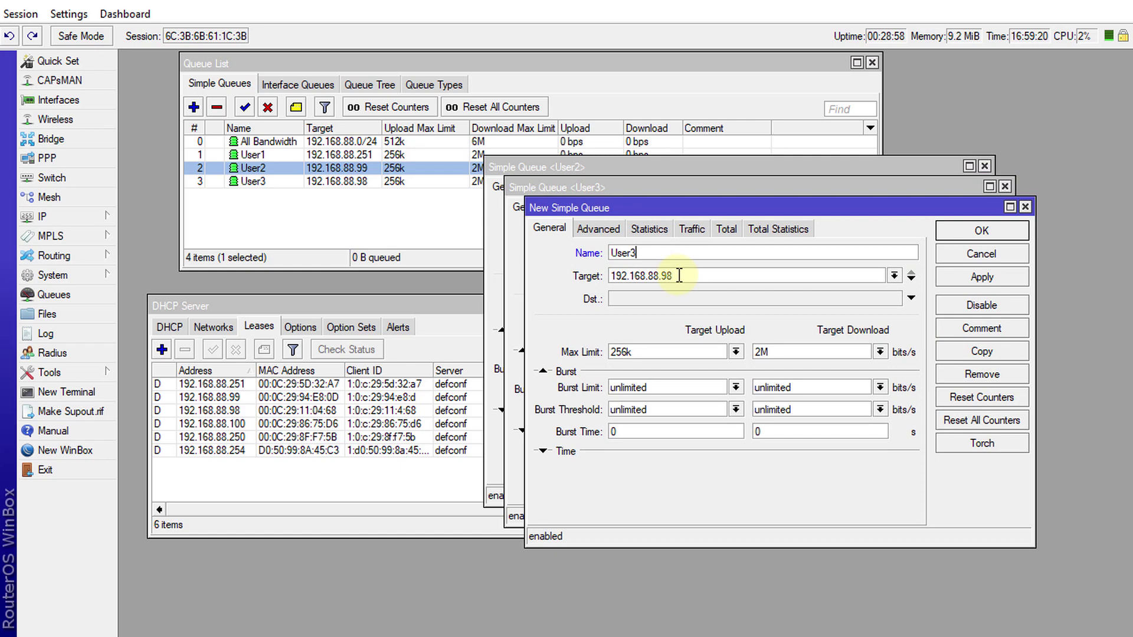
{"action": "left_click", "coordinate": [677, 273]}
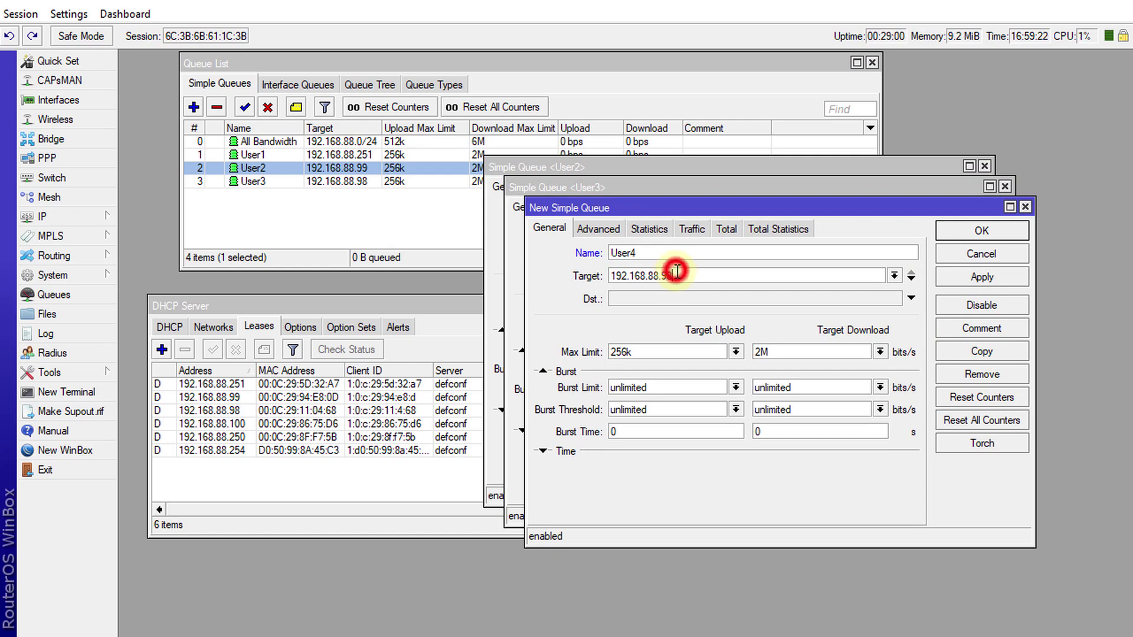
{"action": "key", "text": "BackSpace"}
{"action": "key", "text": "BackSpace"}
{"action": "left_click", "coordinate": [973, 276]}
Copy User4 into User5 targeting 192.168.88.250 and apply it.
{"action": "left_click", "coordinate": [981, 351]}
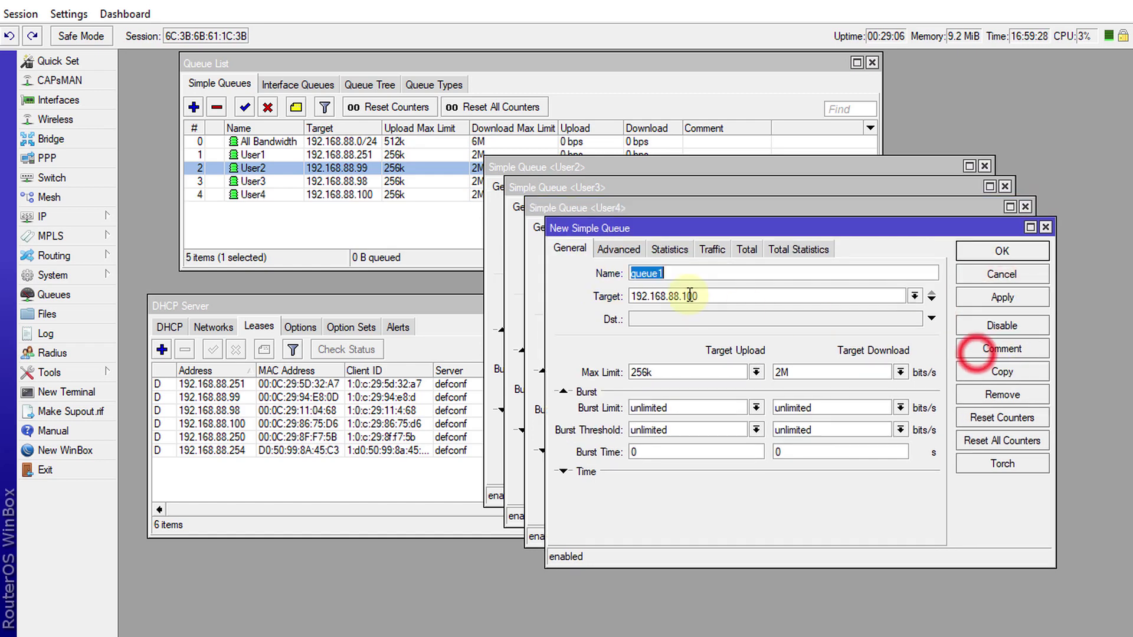
{"action": "type", "text": "User3"}
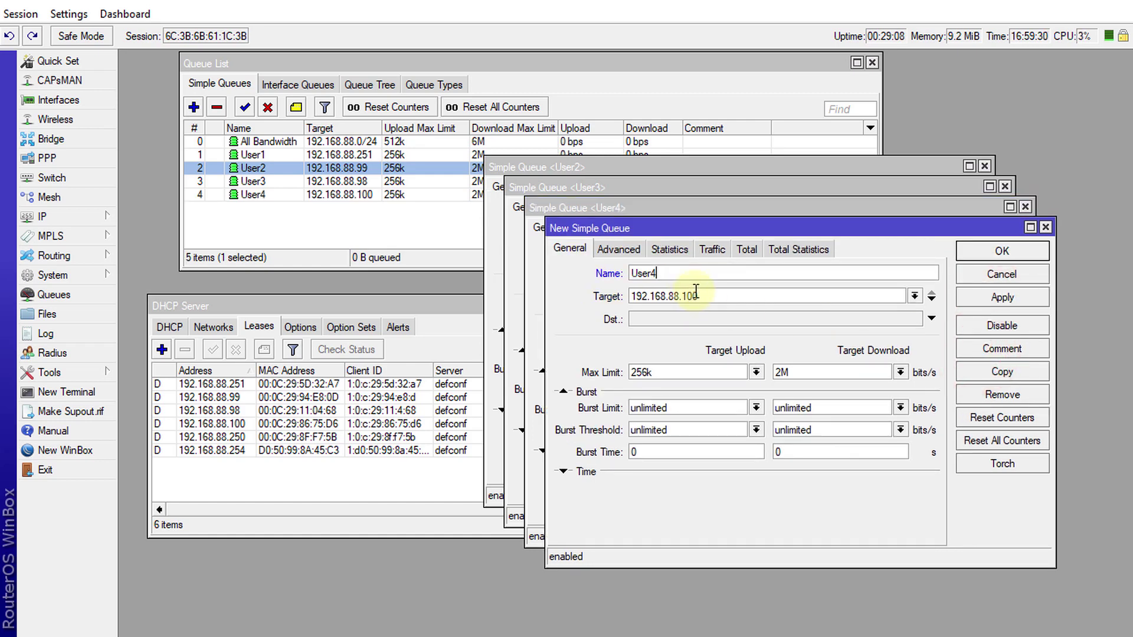
{"action": "left_click", "coordinate": [724, 295]}
{"action": "key", "text": "BackSpace"}
{"action": "key", "text": "BackSpace"}
{"action": "key", "text": "BackSpace"}
{"action": "left_click", "coordinate": [988, 299]}
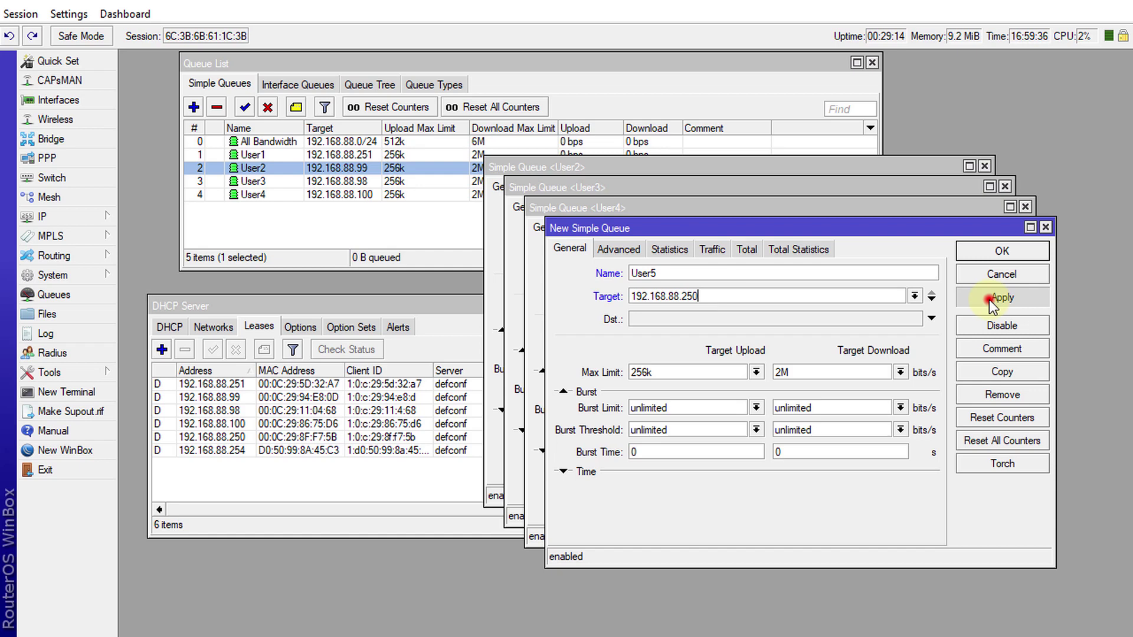
Copy User5 into User6 targeting 192.168.88.254, apply and close it.
{"action": "left_click", "coordinate": [989, 373]}
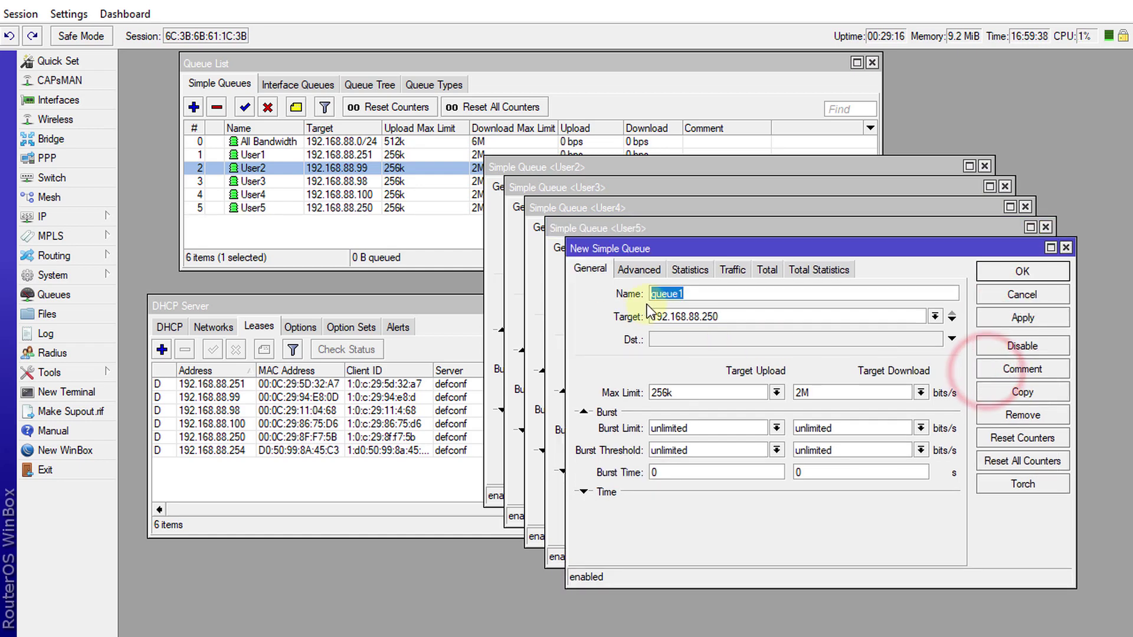
{"action": "type", "text": "User3"}
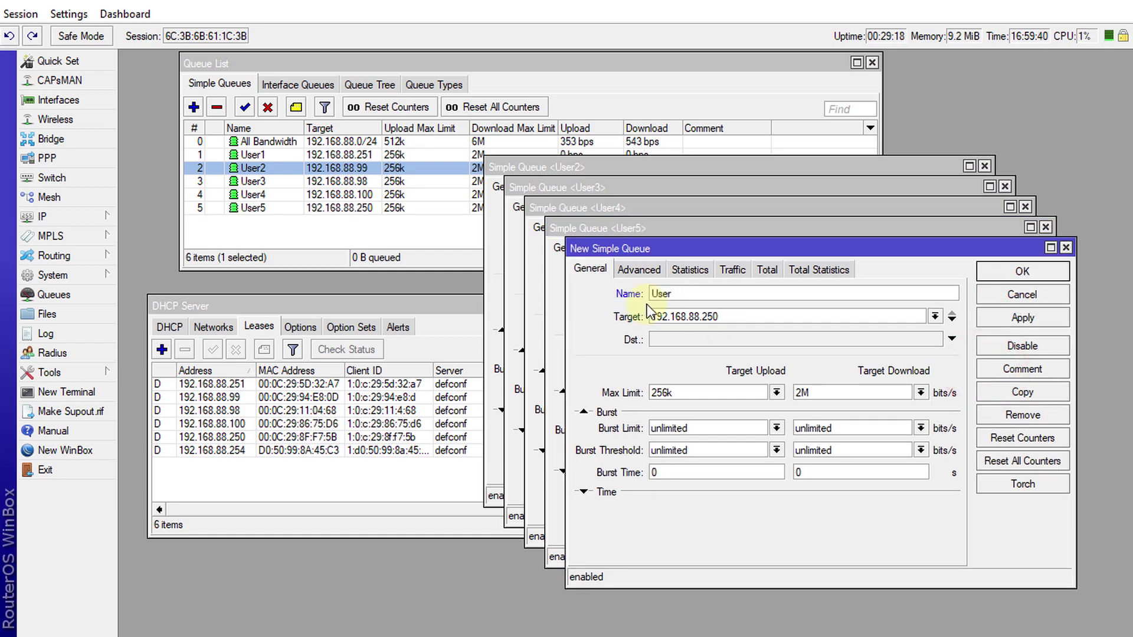
{"action": "left_click", "coordinate": [773, 315]}
{"action": "key", "text": "BackSpace"}
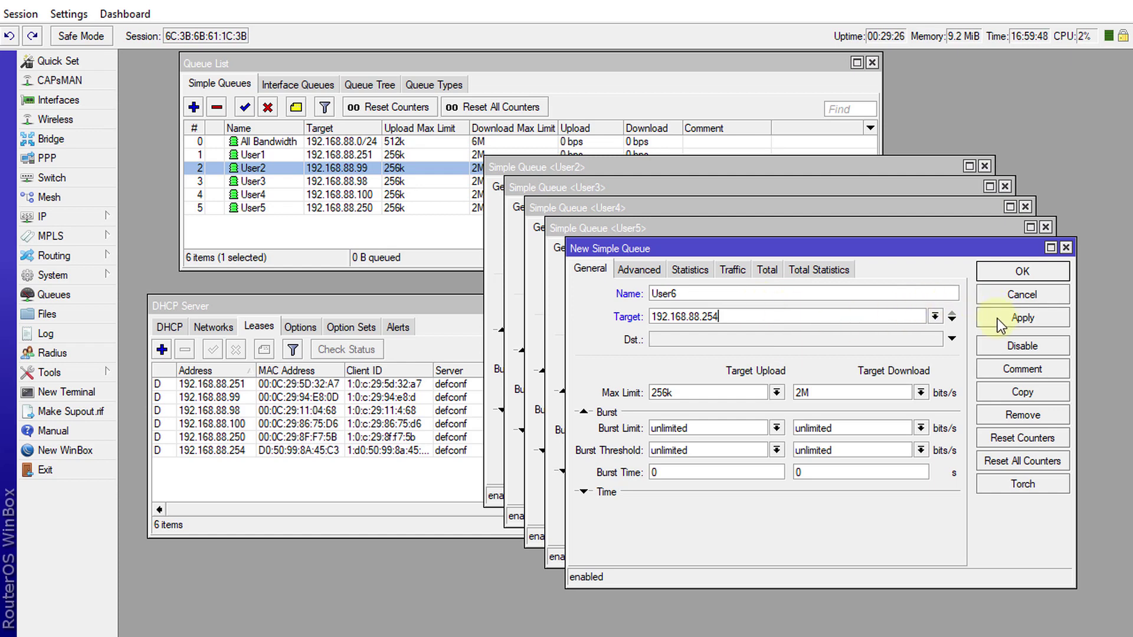
{"action": "left_click", "coordinate": [999, 275]}
Close the User2–User5 queue windows and sort the Queue List by Name to nest users.
{"action": "left_click", "coordinate": [989, 254]}
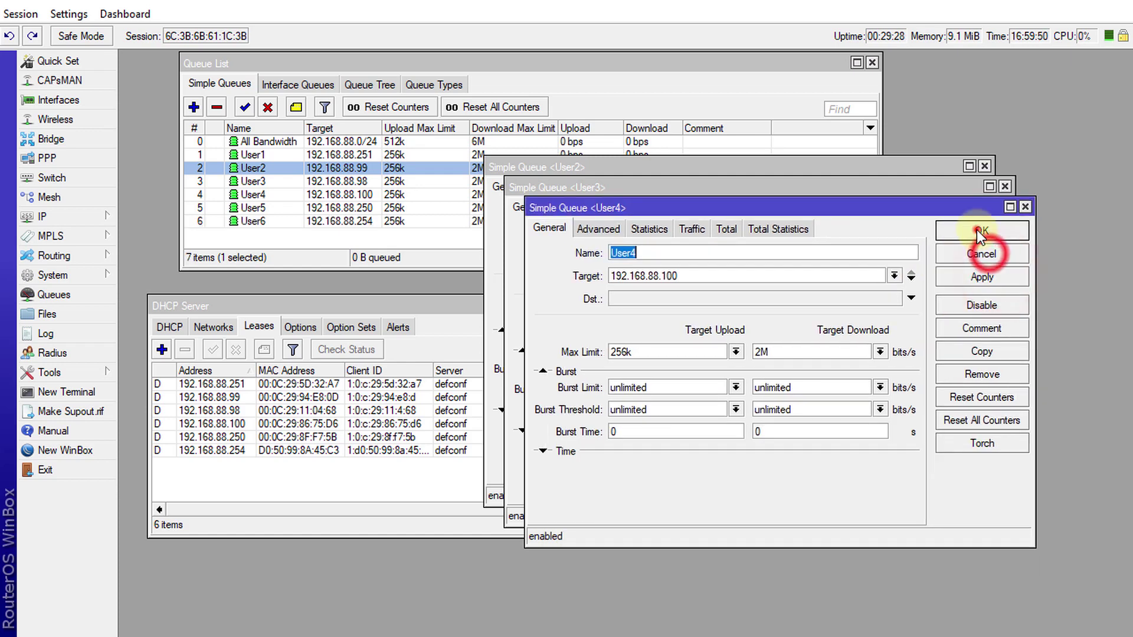
{"action": "left_click", "coordinate": [972, 232]}
{"action": "left_click", "coordinate": [955, 212]}
{"action": "left_click", "coordinate": [937, 190]}
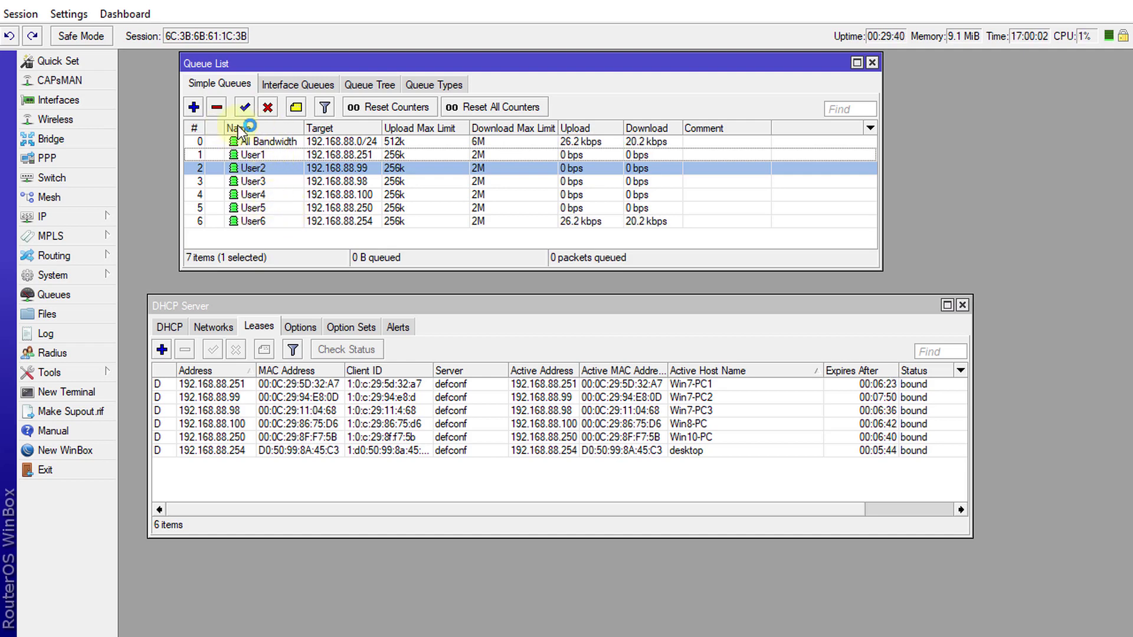
{"action": "left_click", "coordinate": [284, 128]}
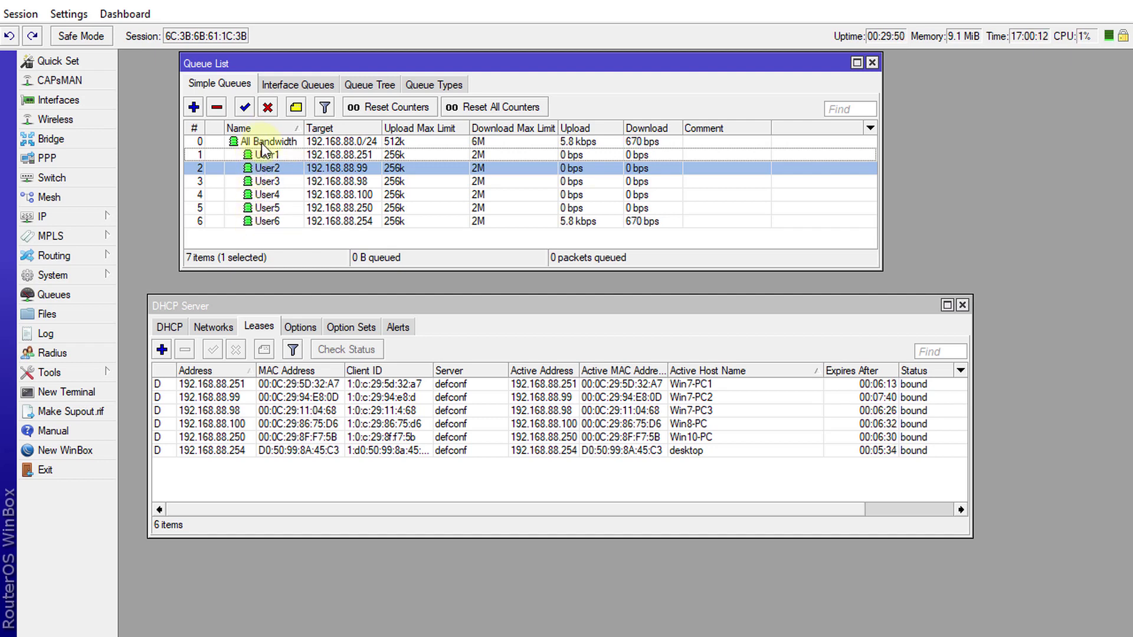
{"action": "left_click", "coordinate": [262, 142]}
{"action": "left_click", "coordinate": [284, 156]}
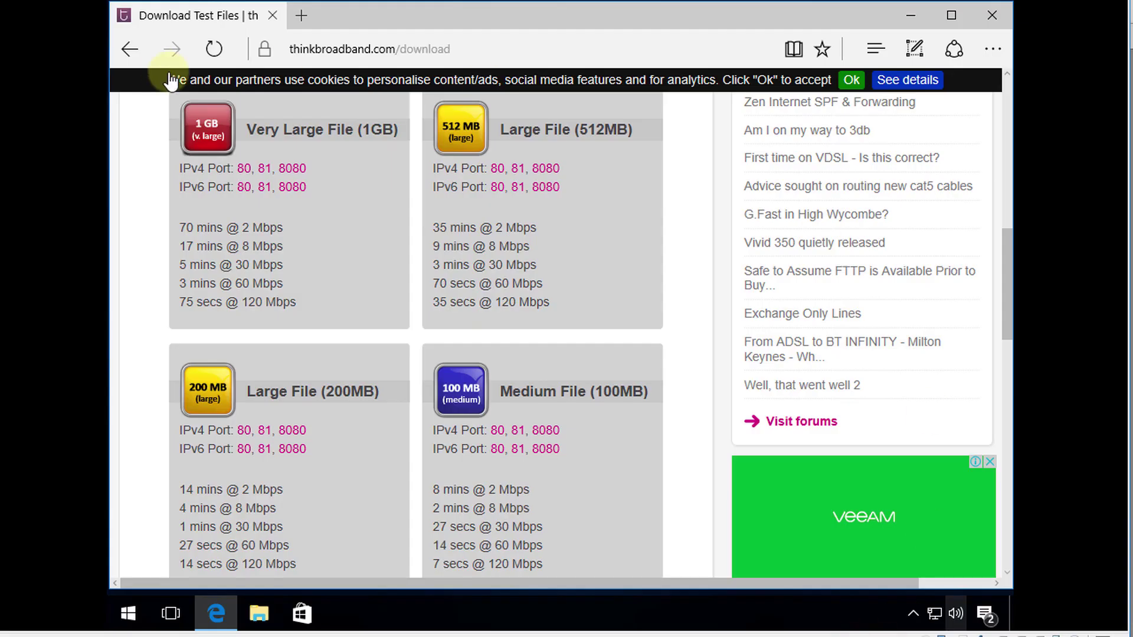
Save thinkbroadband's 1GB.zip test file into the Downloads folder.
{"action": "left_click", "coordinate": [214, 137]}
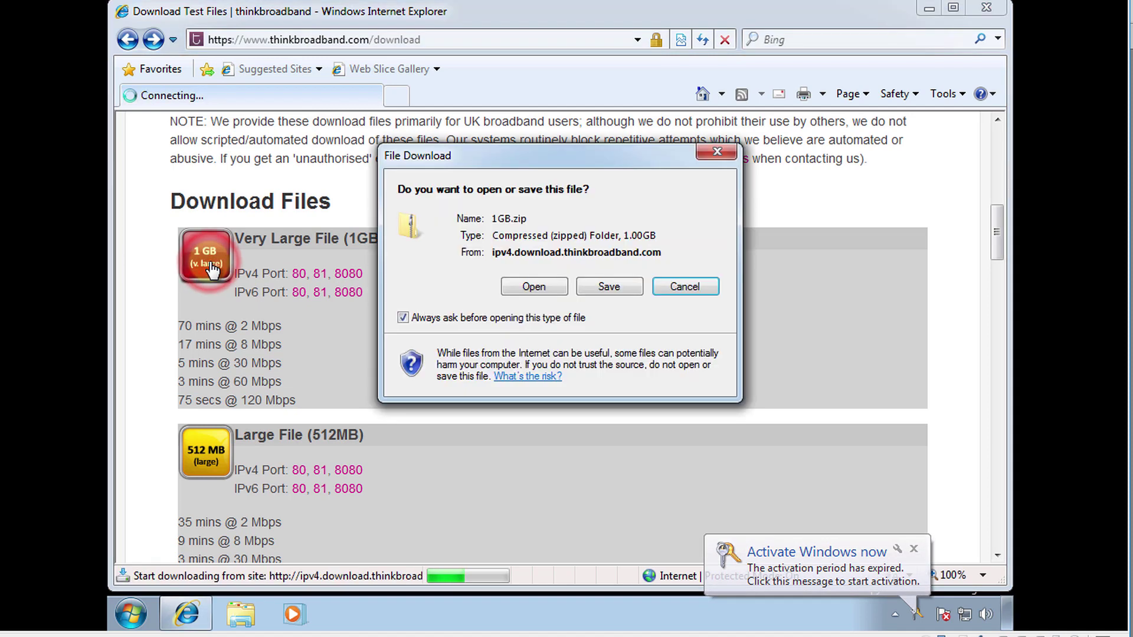
{"action": "left_click", "coordinate": [591, 287]}
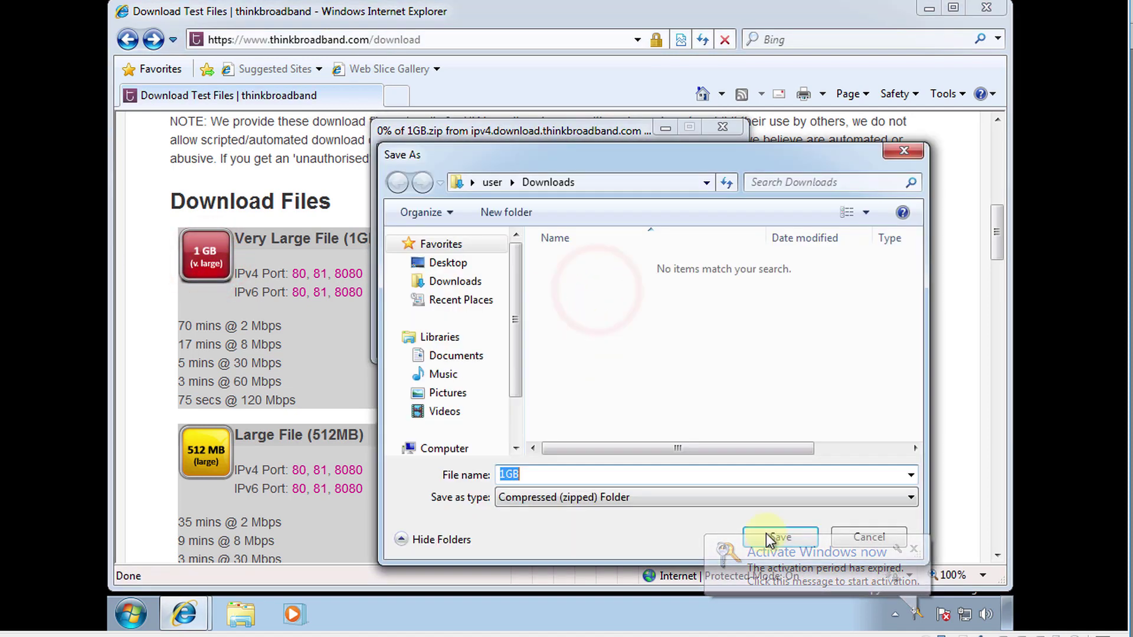
{"action": "left_click", "coordinate": [777, 532]}
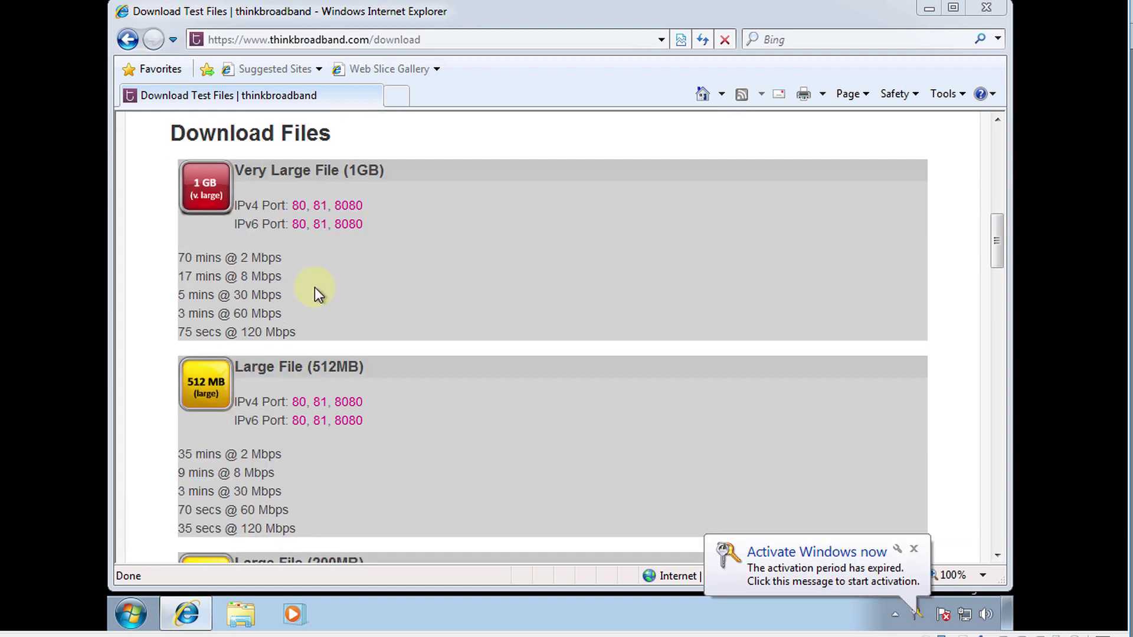
{"action": "left_click", "coordinate": [214, 208]}
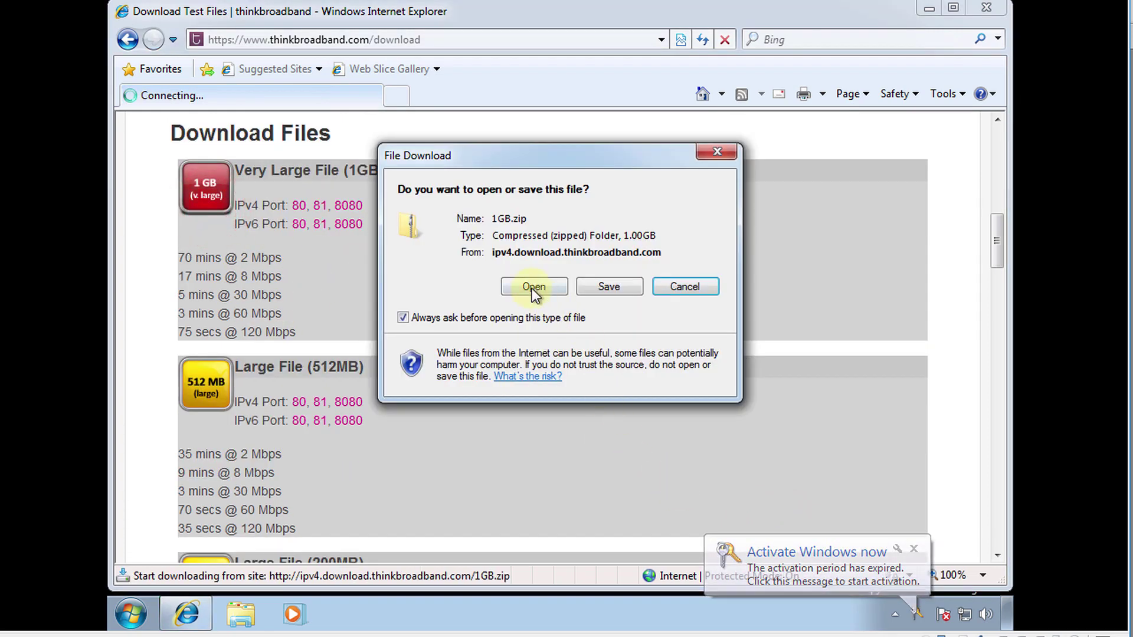
{"action": "left_click", "coordinate": [532, 288]}
{"action": "left_click", "coordinate": [608, 287]}
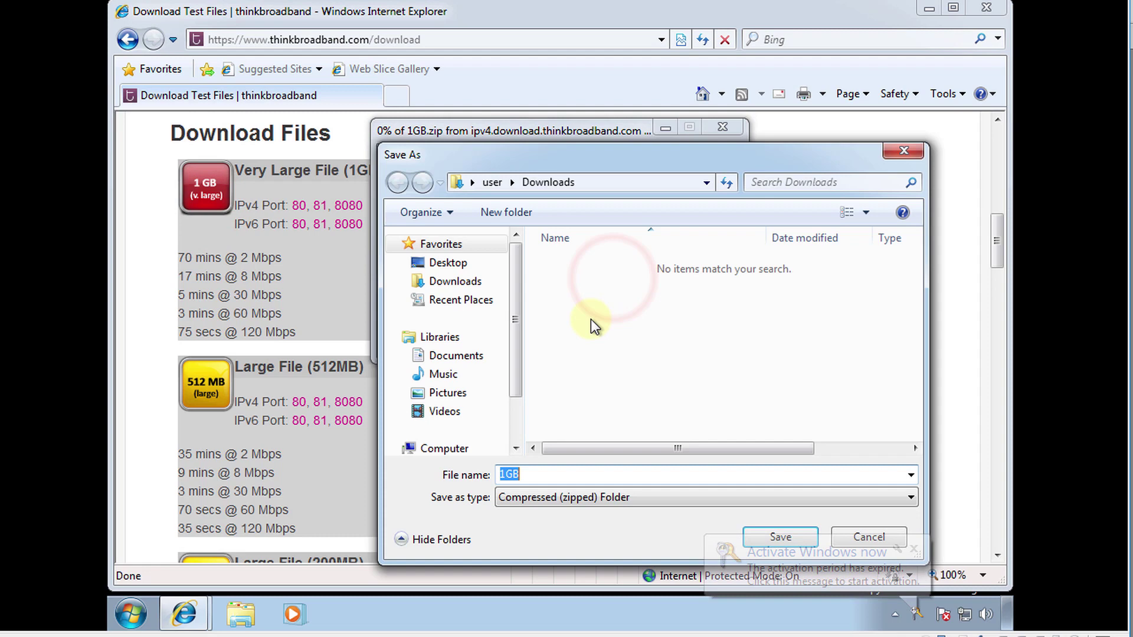
{"action": "left_click", "coordinate": [785, 532]}
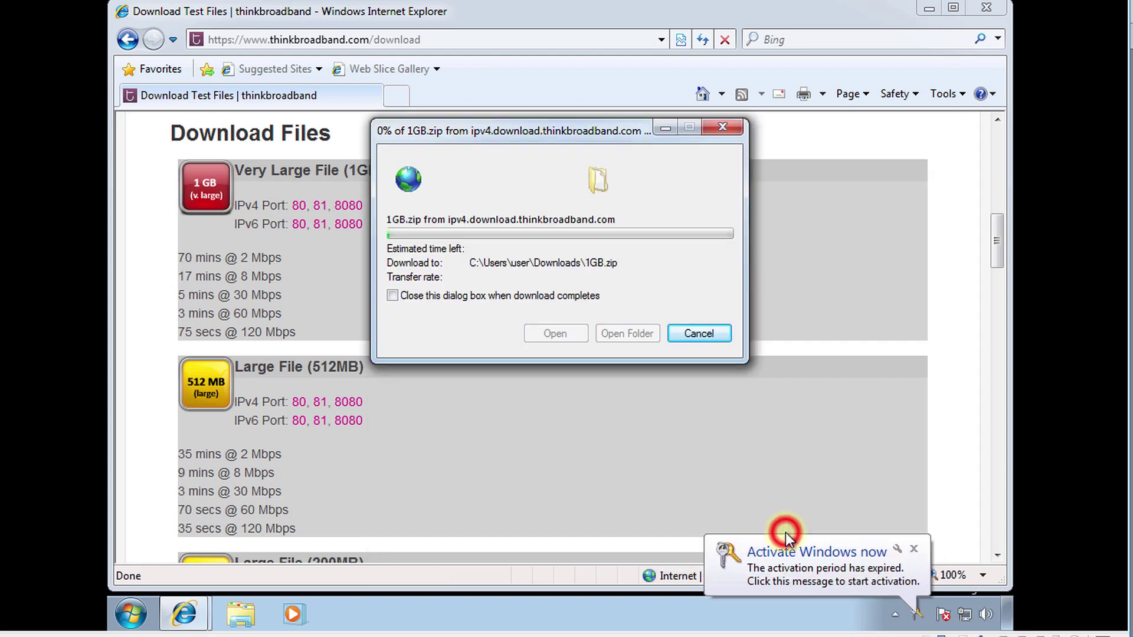
{"action": "left_click", "coordinate": [921, 551]}
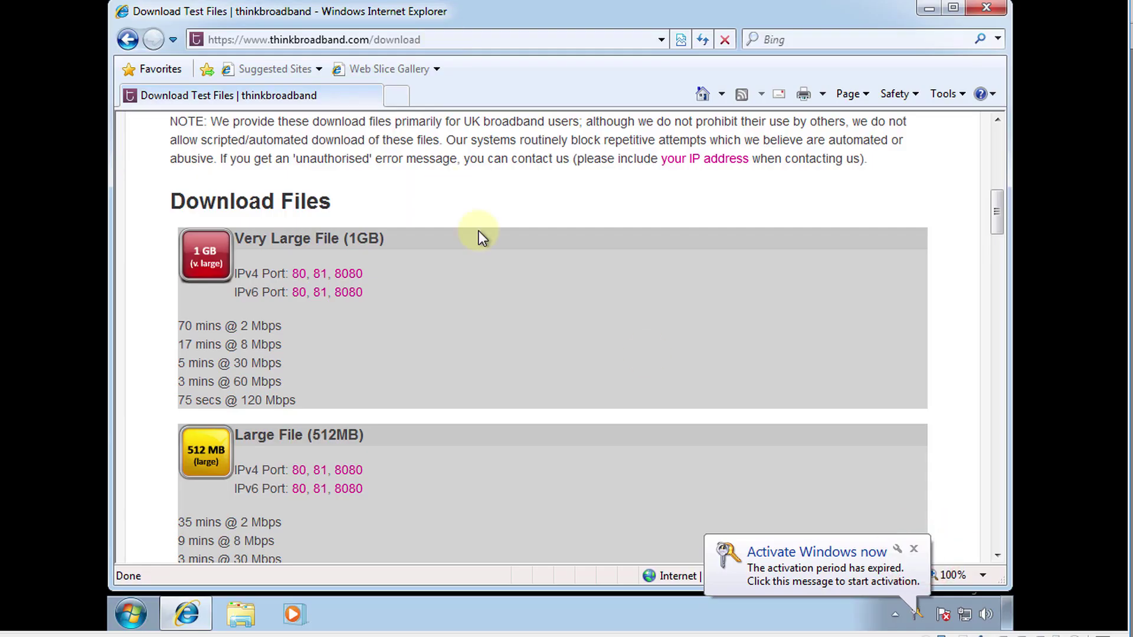
{"action": "left_click", "coordinate": [914, 548]}
{"action": "left_click", "coordinate": [187, 245]}
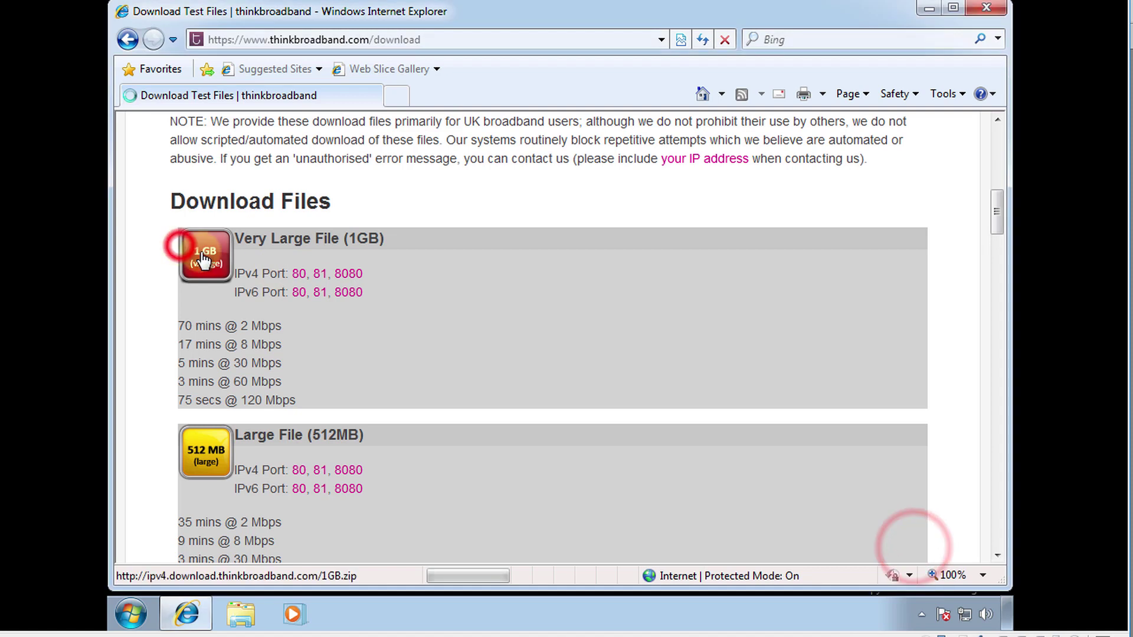
{"action": "left_click", "coordinate": [608, 287]}
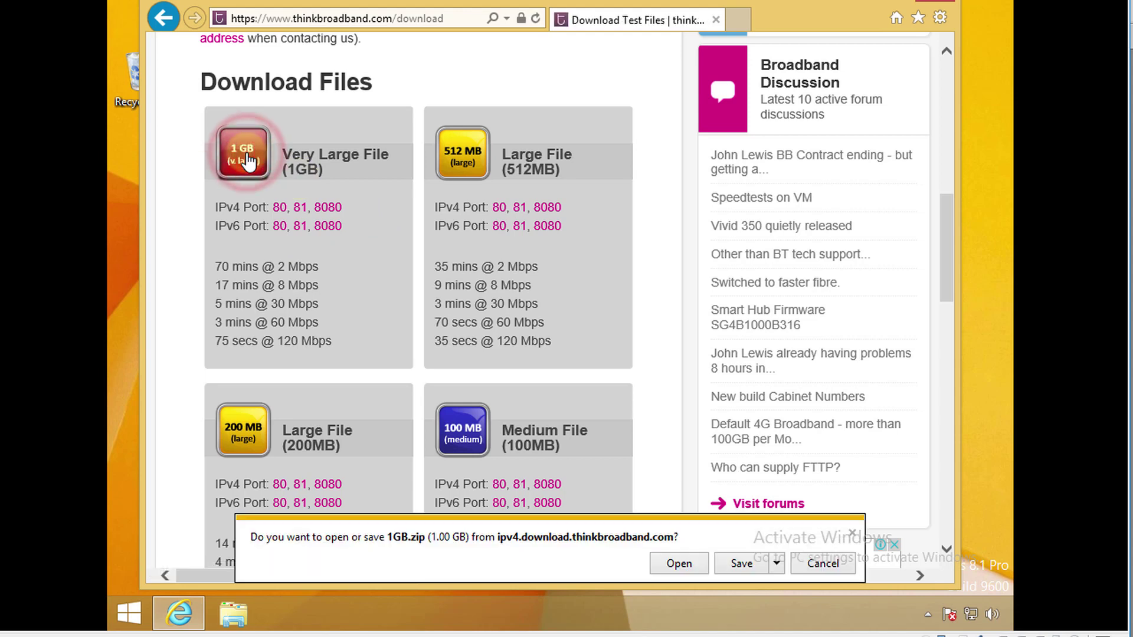
Save the 1GB.zip download and return to the WinBox queue list.
{"action": "left_click", "coordinate": [738, 565]}
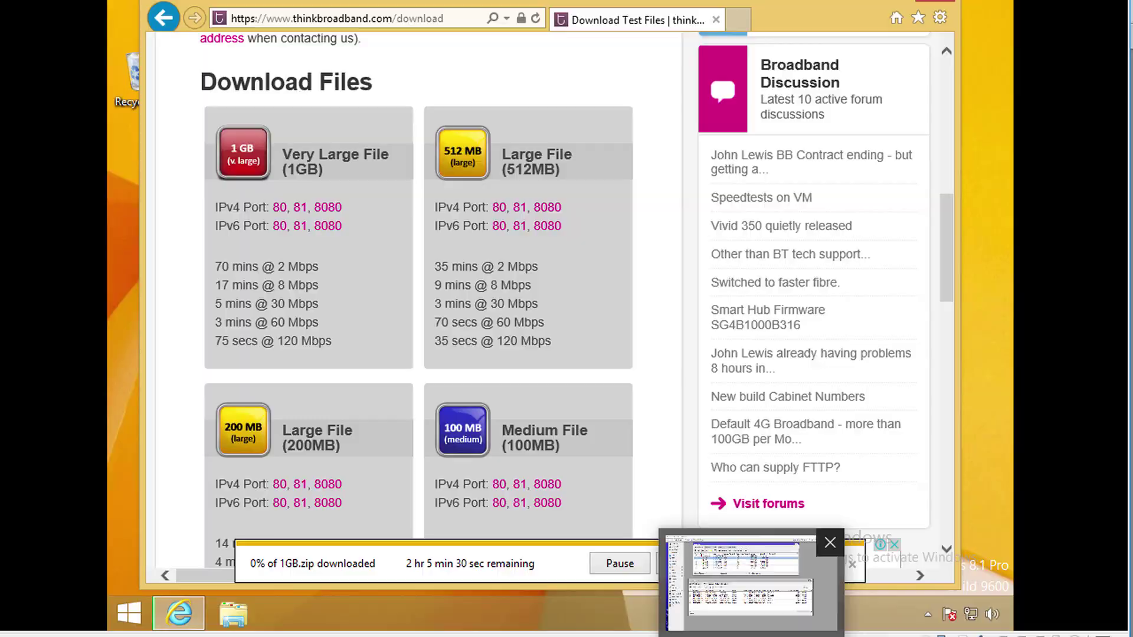
{"action": "left_click", "coordinate": [753, 575]}
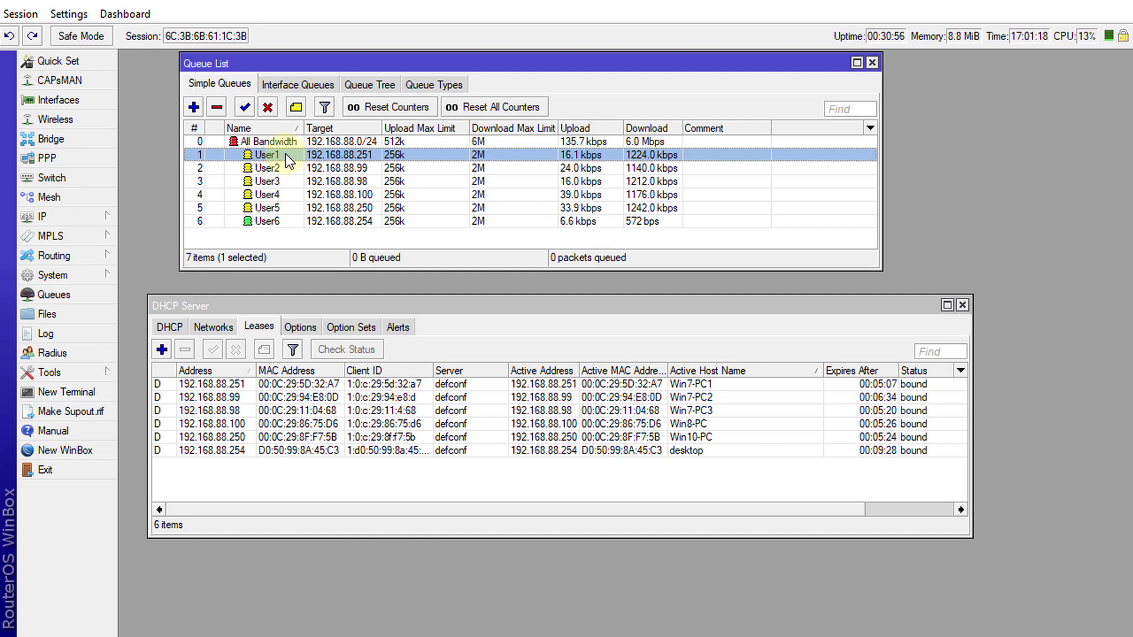
Check the live rates of the User6, User5 and All Bandwidth queues.
{"action": "left_click", "coordinate": [277, 221]}
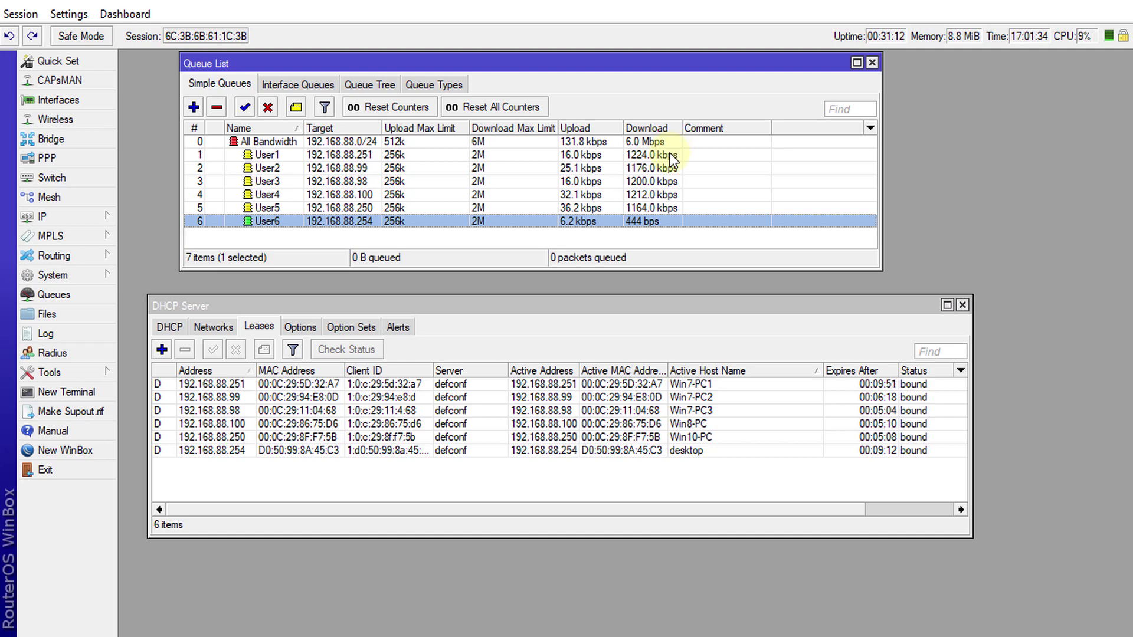
{"action": "left_click", "coordinate": [663, 208]}
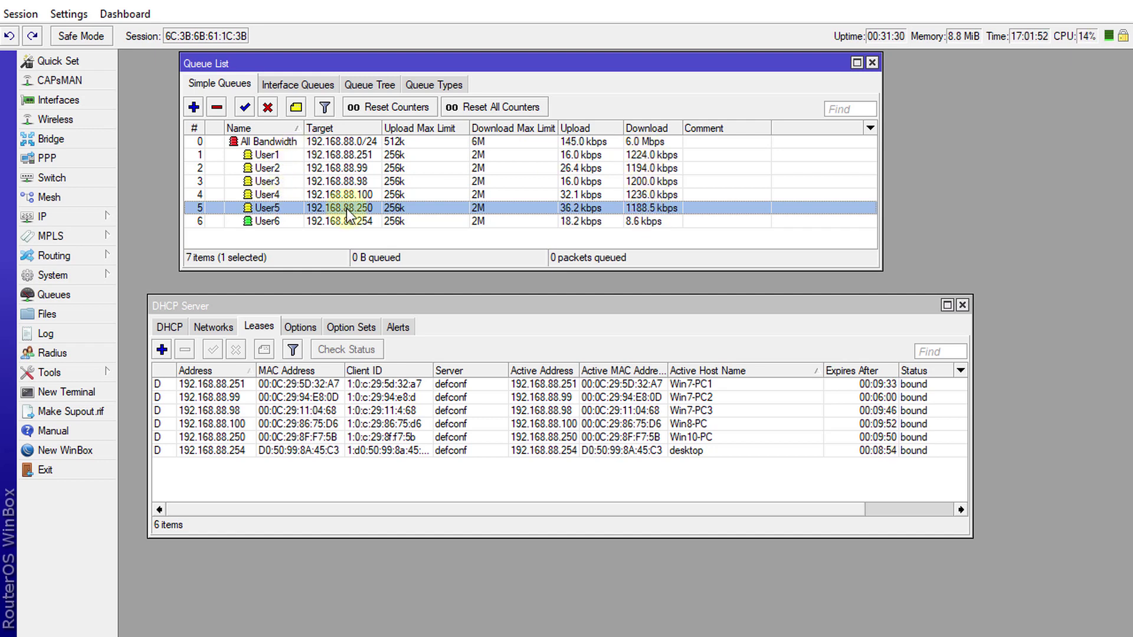
{"action": "left_click", "coordinate": [628, 141]}
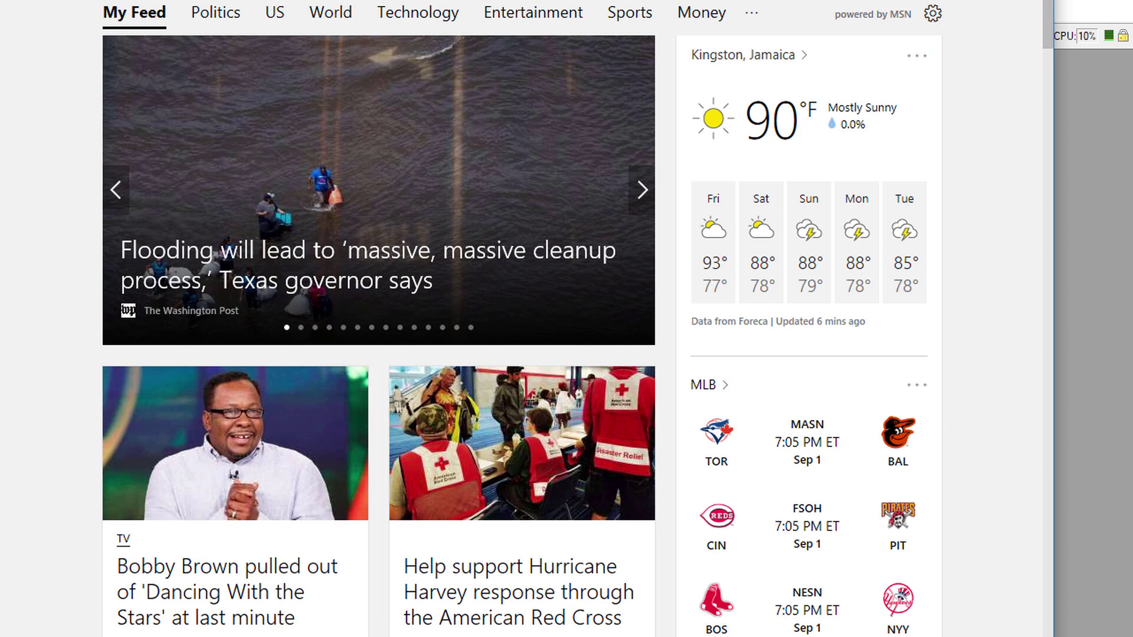
In Edge, load thinkbroadband's test page, save 1GB.zip, and return to WinBox.
{"action": "type", "text": "thi"}
{"action": "key", "text": "Escape"}
{"action": "key", "text": "Return"}
{"action": "scroll", "coordinate": [324, 256], "scroll_direction": "down", "scroll_amount": 8}
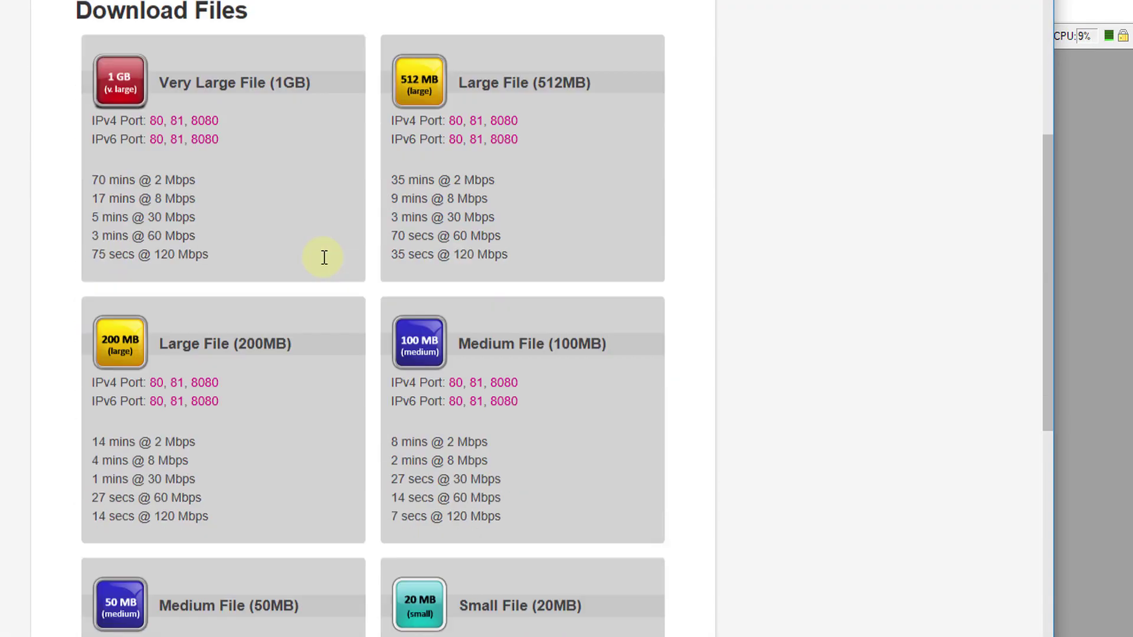
{"action": "left_click", "coordinate": [111, 70]}
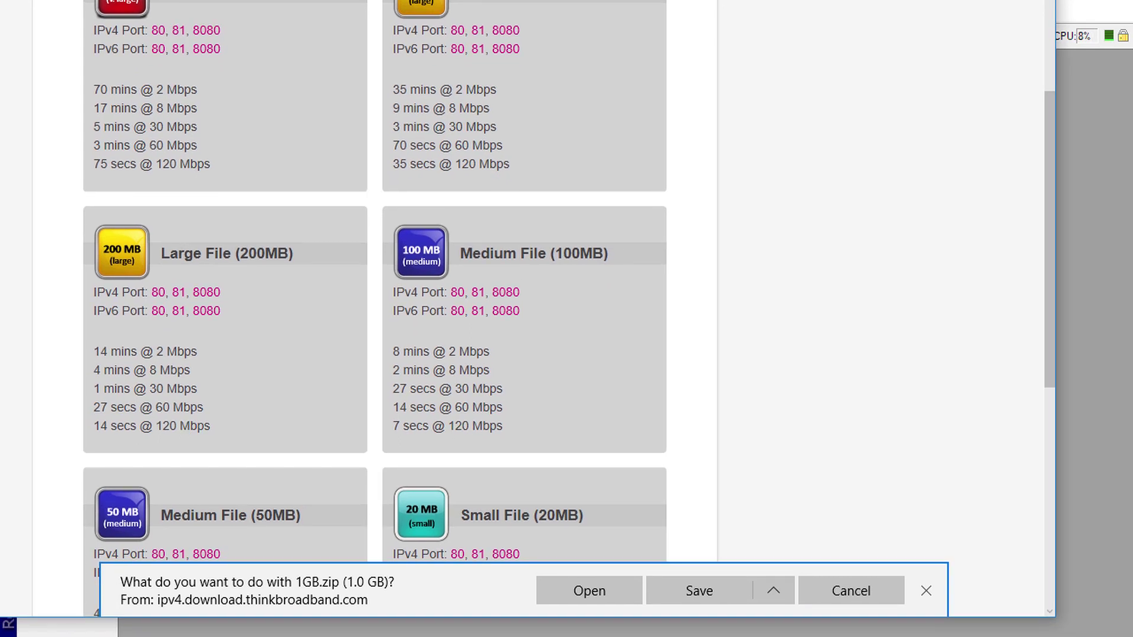
{"action": "left_click", "coordinate": [703, 592]}
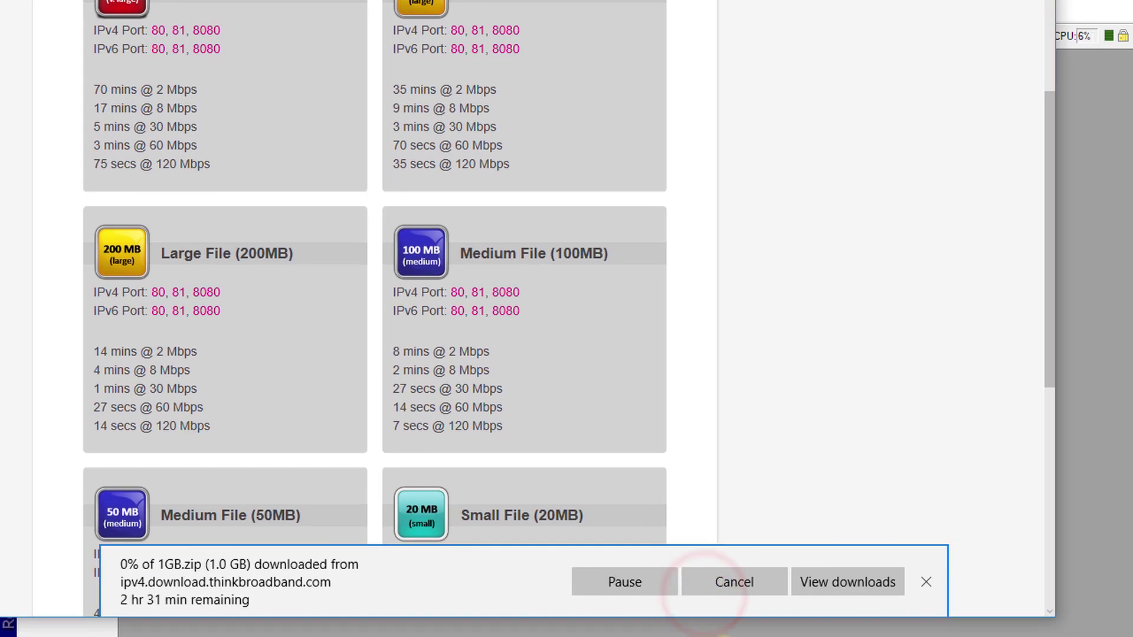
{"action": "key", "text": "alt+Tab"}
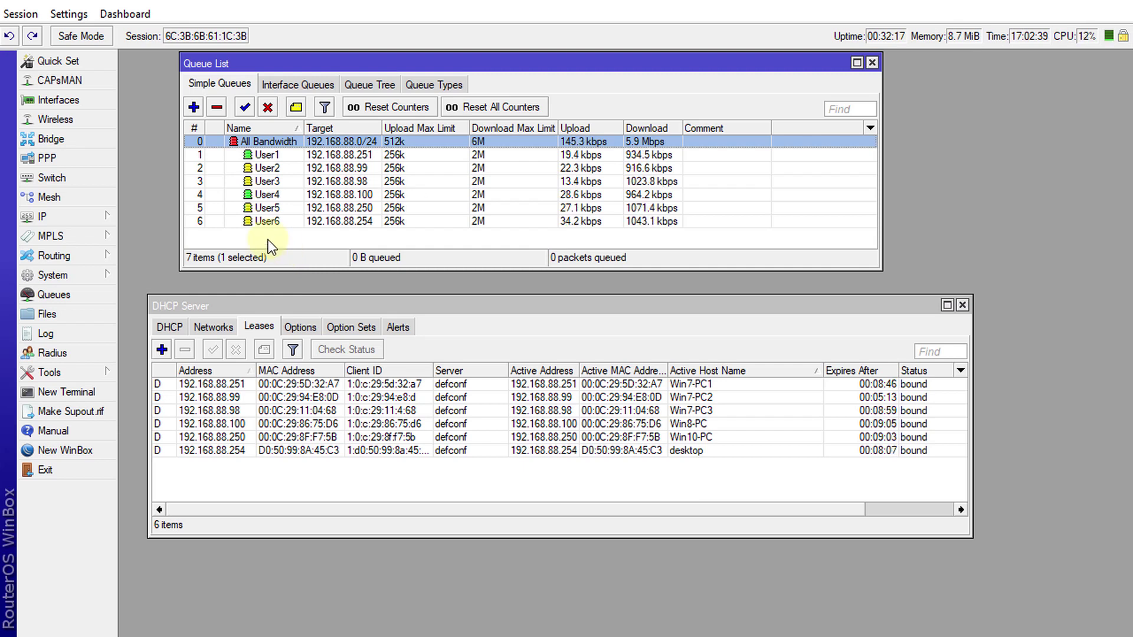
{"action": "left_click", "coordinate": [271, 223]}
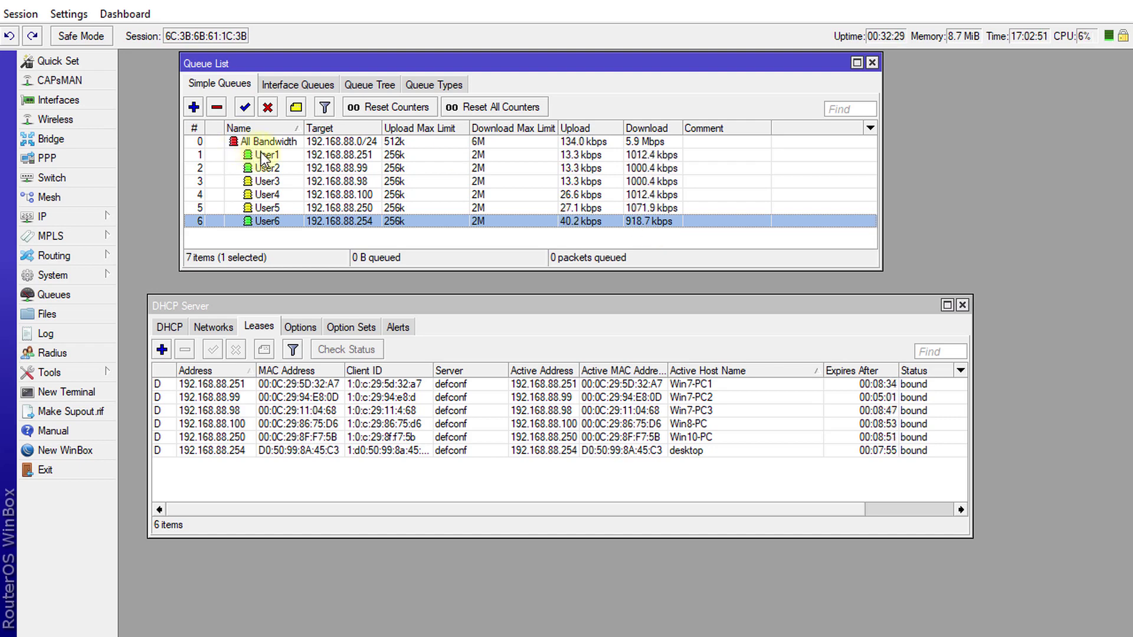
{"action": "left_click", "coordinate": [493, 157]}
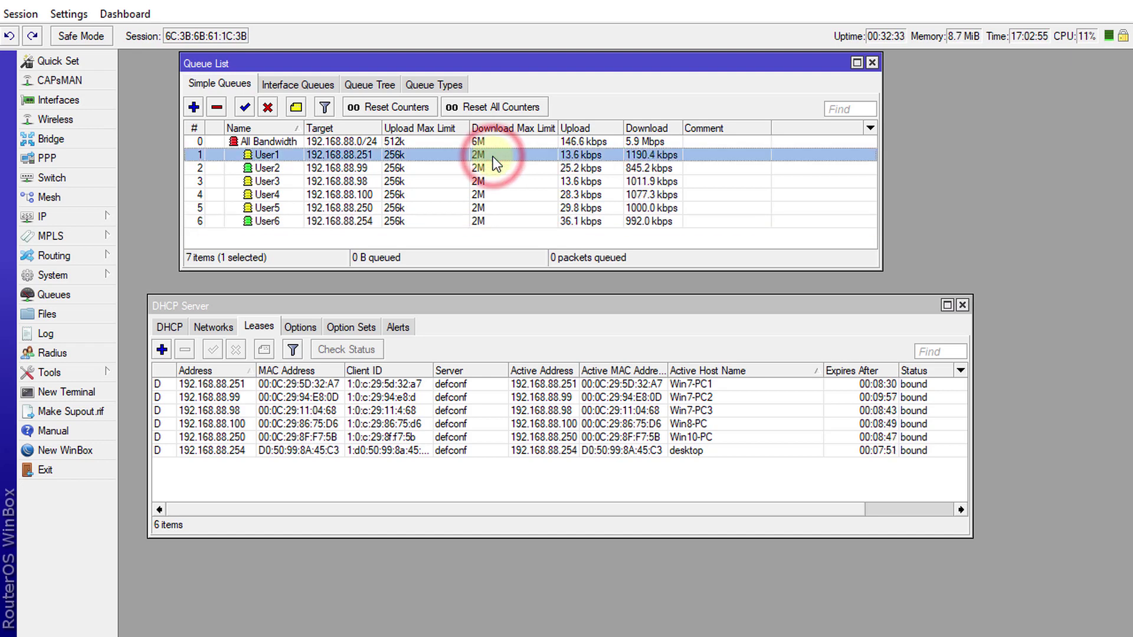
Give the User6 queue upload and download priority 1 and apply the change.
{"action": "double_click", "coordinate": [325, 222]}
{"action": "left_click", "coordinate": [557, 188]}
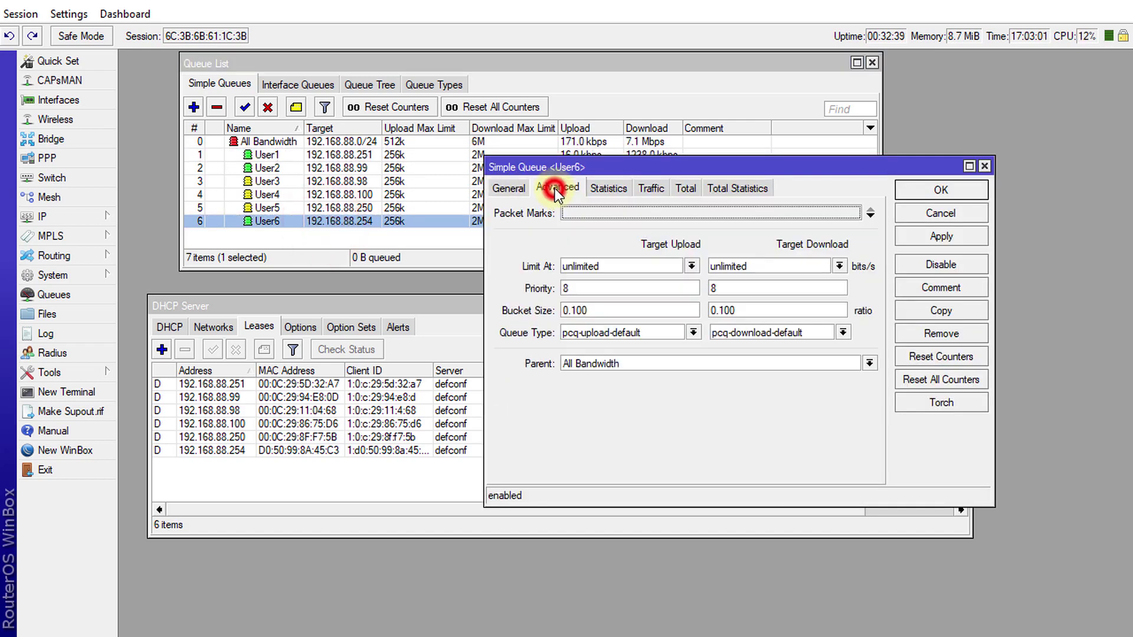
{"action": "double_click", "coordinate": [566, 288]}
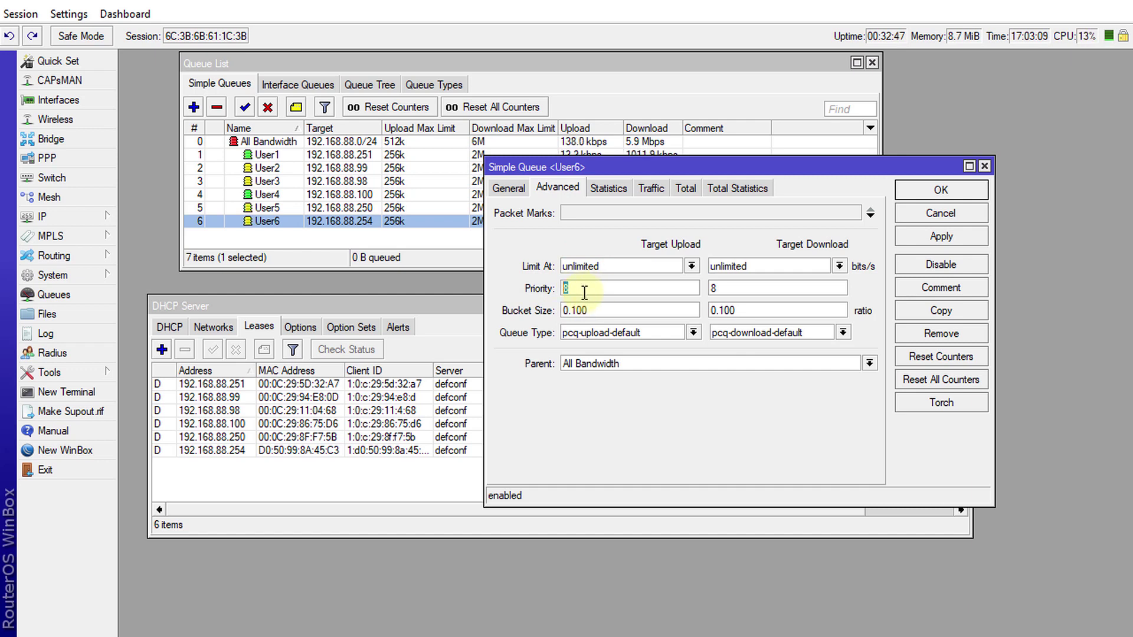
{"action": "type", "text": "1"}
{"action": "double_click", "coordinate": [728, 287]}
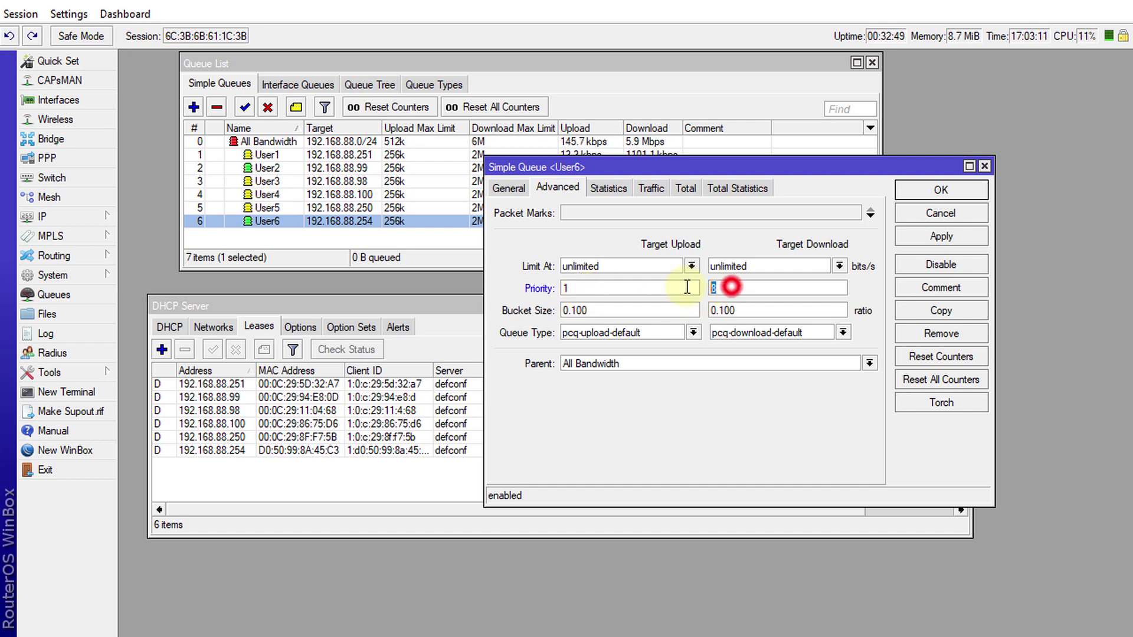
{"action": "type", "text": "1"}
{"action": "left_click", "coordinate": [918, 239]}
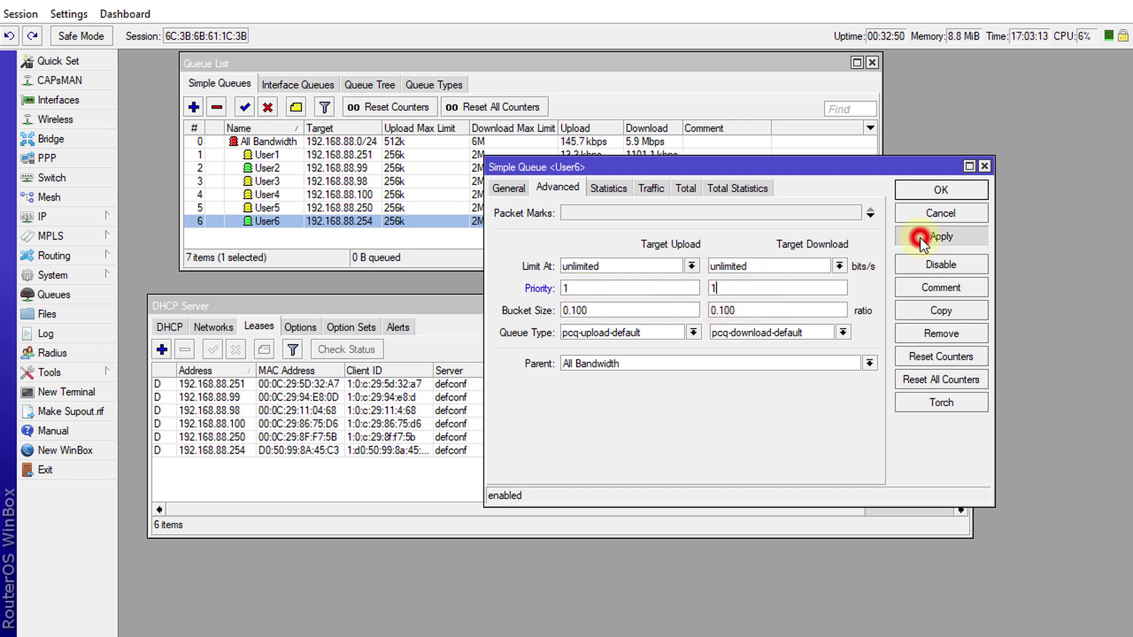
{"action": "left_click", "coordinate": [920, 192]}
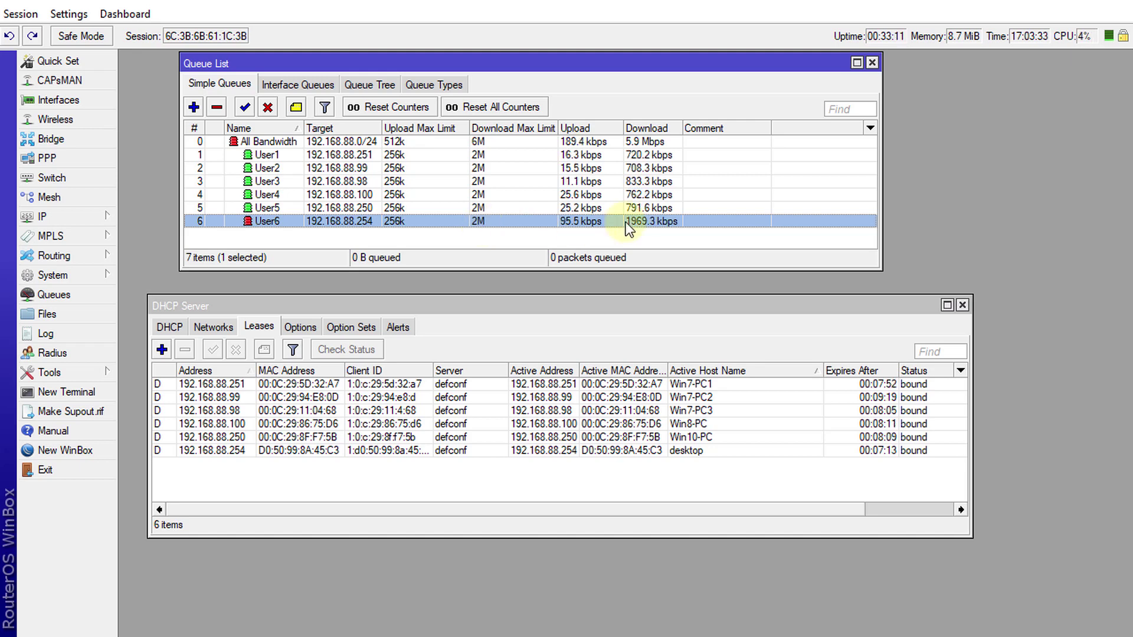
Restore User6's upload and download priority to 8, then select the All Bandwidth parent queue.
{"action": "double_click", "coordinate": [483, 218]}
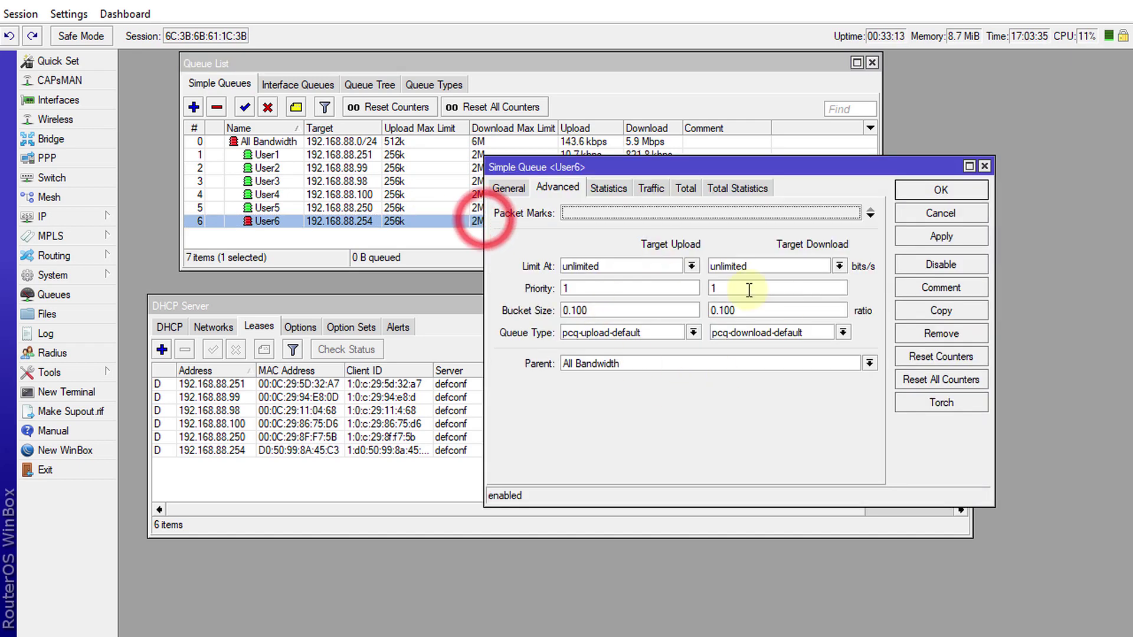
{"action": "double_click", "coordinate": [566, 289]}
{"action": "type", "text": "8"}
{"action": "double_click", "coordinate": [767, 289]}
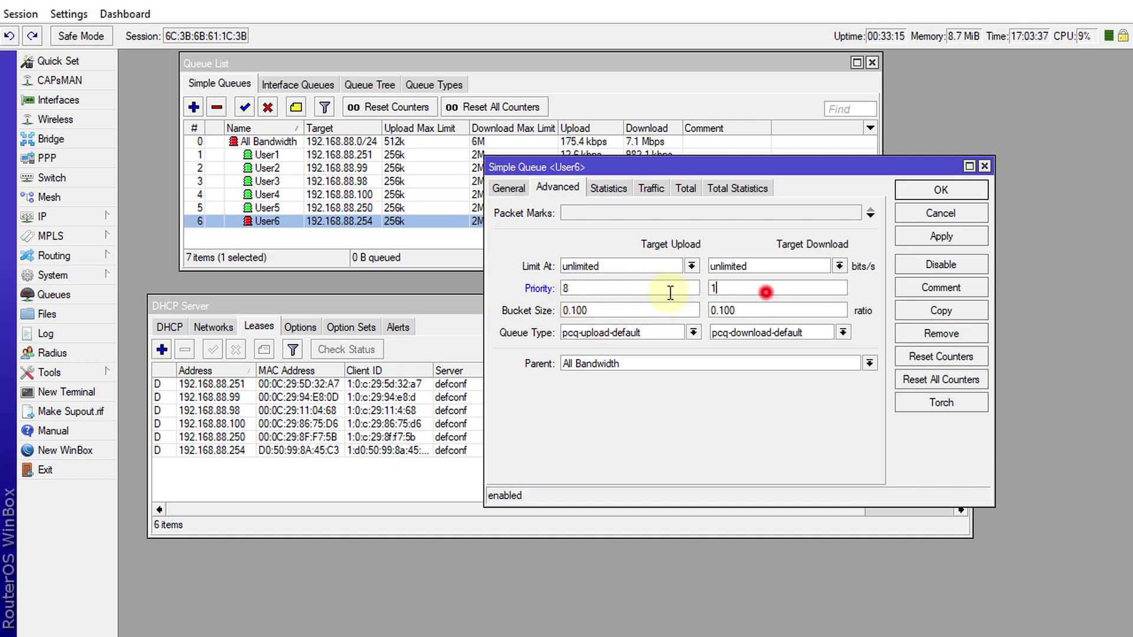
{"action": "type", "text": "8"}
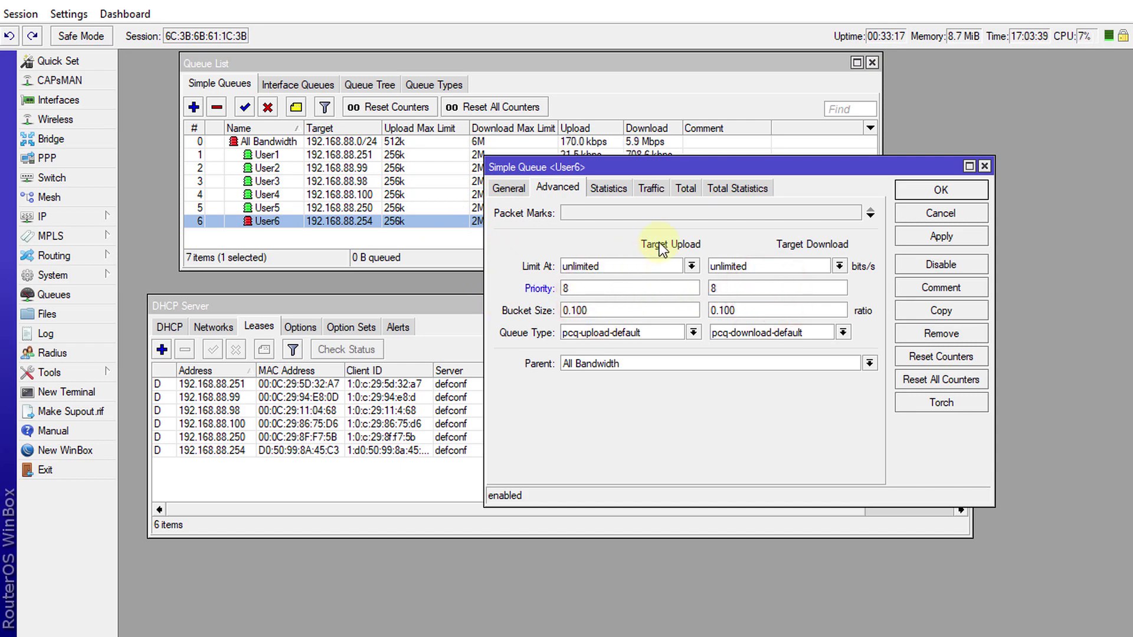
{"action": "left_click", "coordinate": [904, 237]}
{"action": "left_click", "coordinate": [906, 190]}
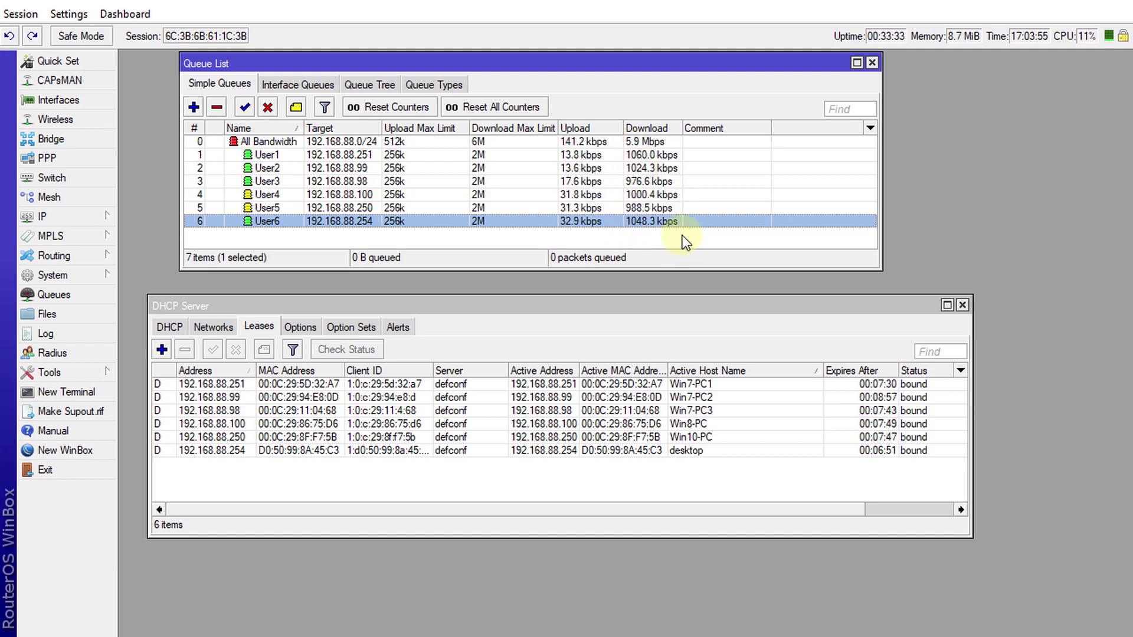
{"action": "left_click", "coordinate": [649, 141]}
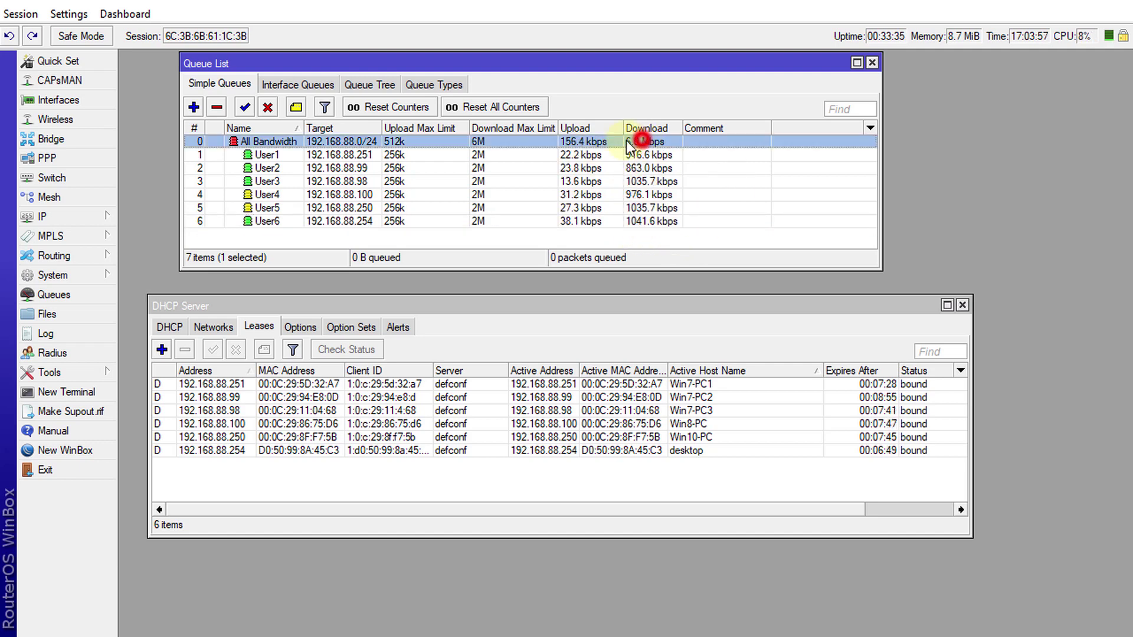
{"action": "double_click", "coordinate": [485, 142]}
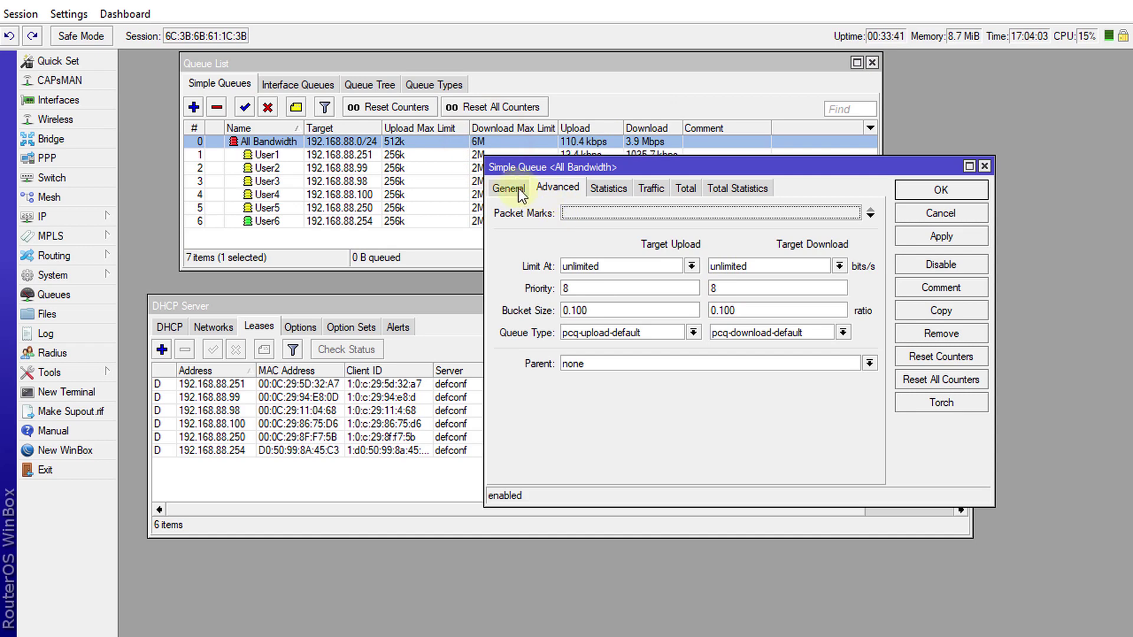
{"action": "left_click", "coordinate": [511, 187]}
{"action": "double_click", "coordinate": [721, 311]}
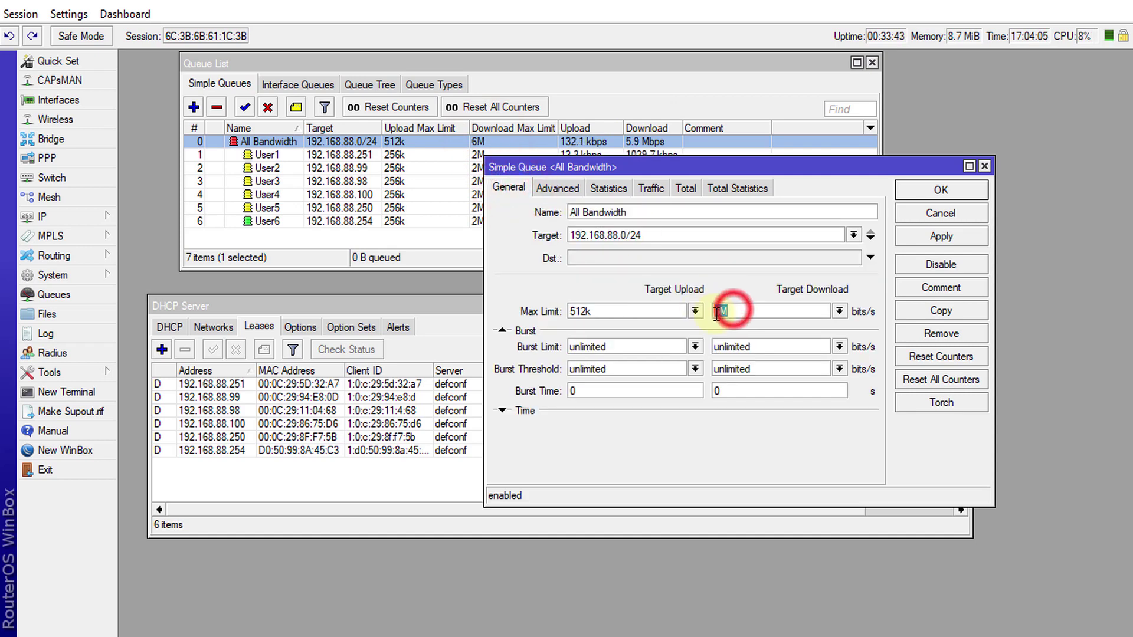
{"action": "left_click", "coordinate": [941, 212]}
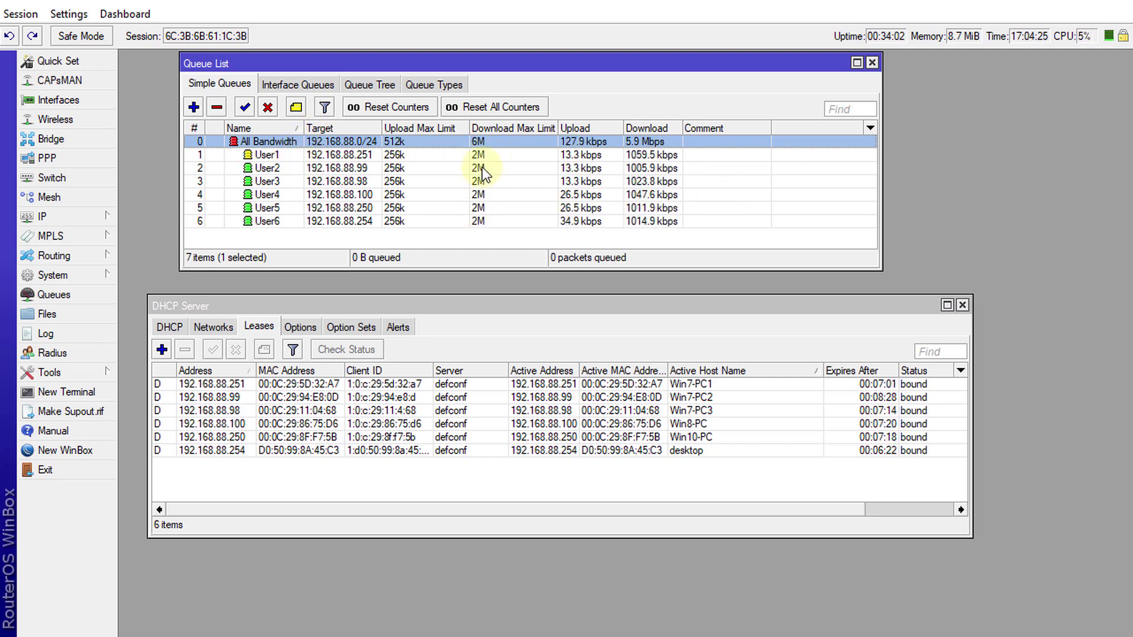
Raise User6's target download max limit from 2M to 3M and apply it.
{"action": "left_click", "coordinate": [477, 221]}
{"action": "double_click", "coordinate": [487, 220]}
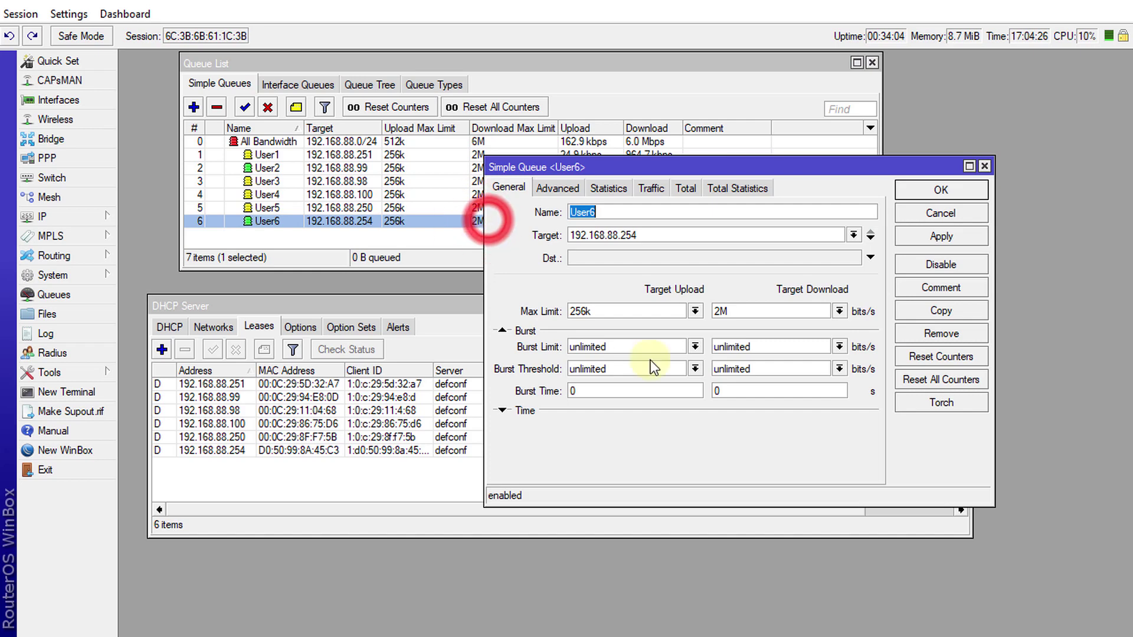
{"action": "left_click", "coordinate": [721, 311]}
{"action": "type", "text": "3"}
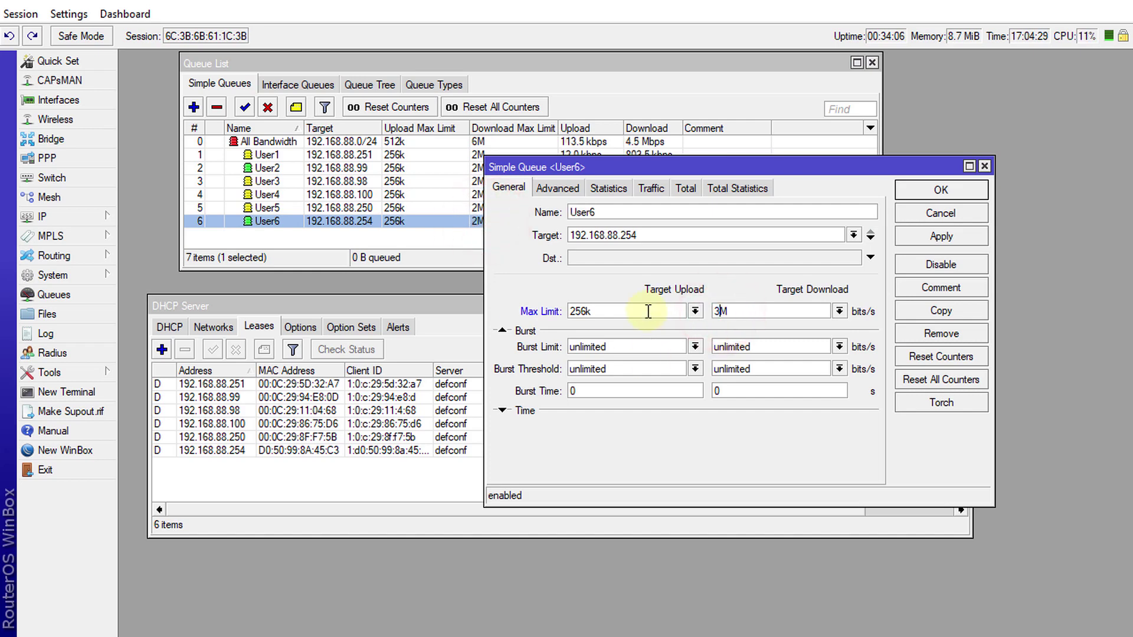
{"action": "left_click", "coordinate": [948, 236]}
{"action": "left_click", "coordinate": [920, 192]}
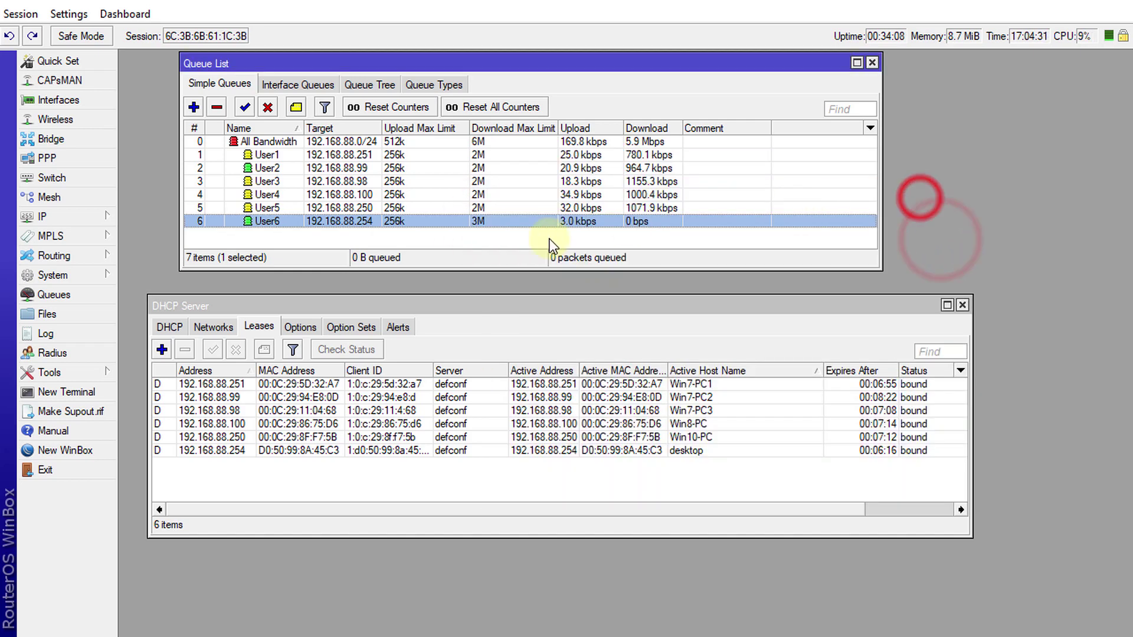